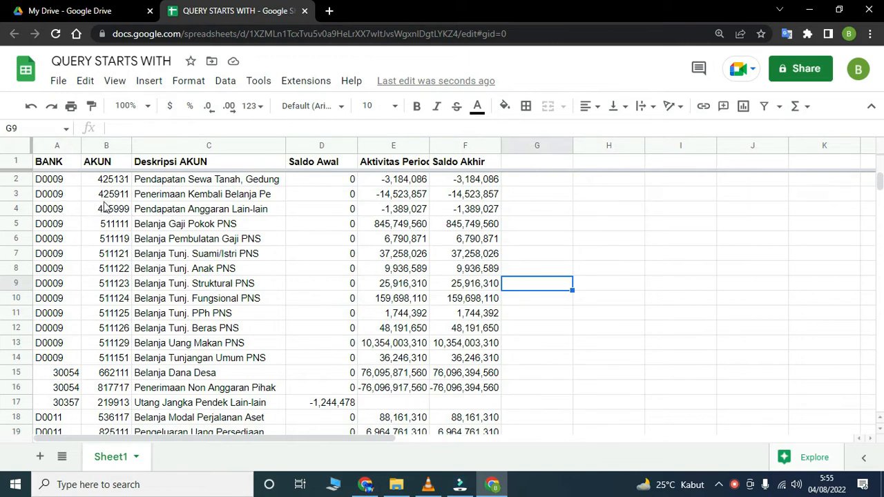
- Look through the BANK codes and their account rows in Sheet1
left_click(69, 182)
scroll(87, 242, "down", 3)
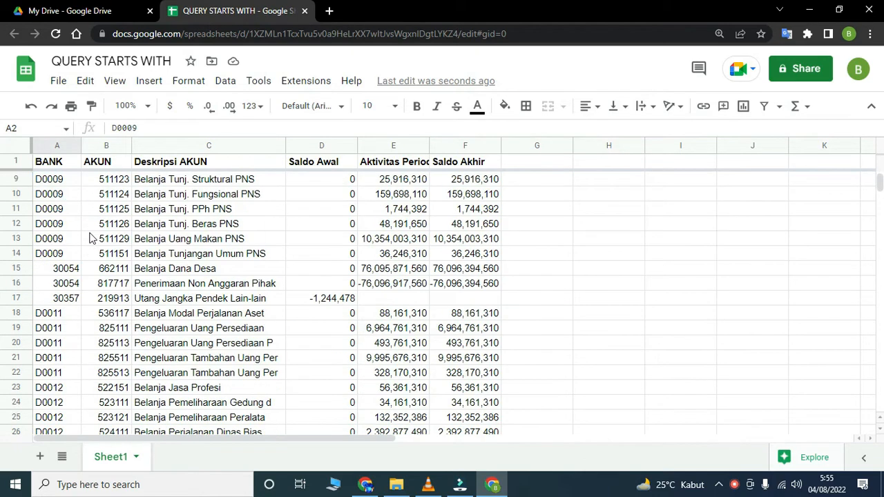
scroll(72, 276, "down", 6)
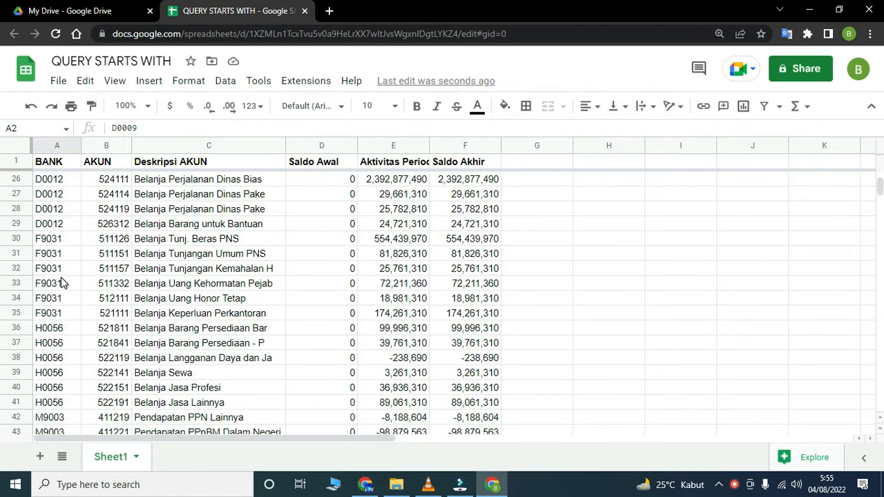
left_click(61, 283)
scroll(72, 280, "down", 6)
scroll(75, 279, "up", 6)
scroll(73, 297, "up", 6)
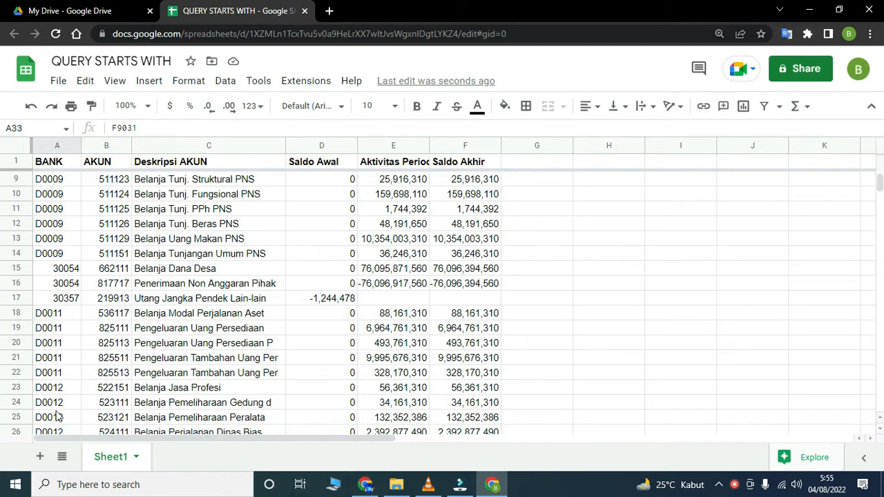
scroll(338, 434, "up", 3)
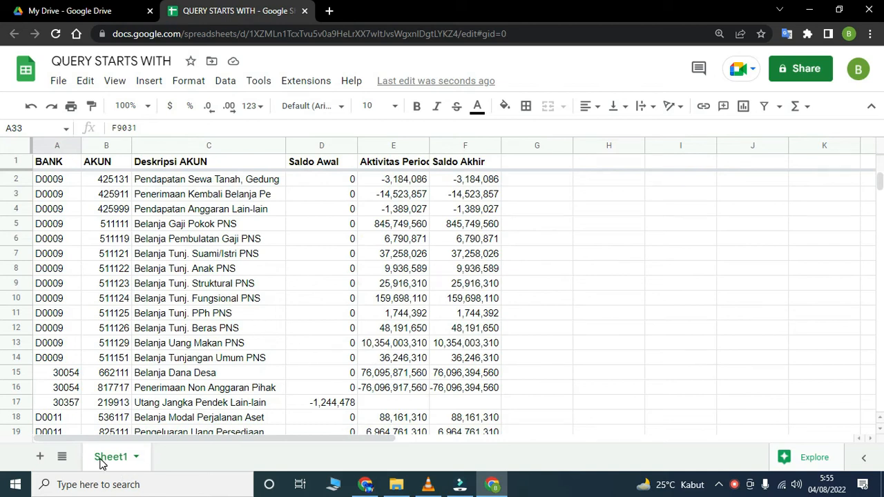
- Add a second, empty sheet to the spreadsheet and open it
left_click(40, 457)
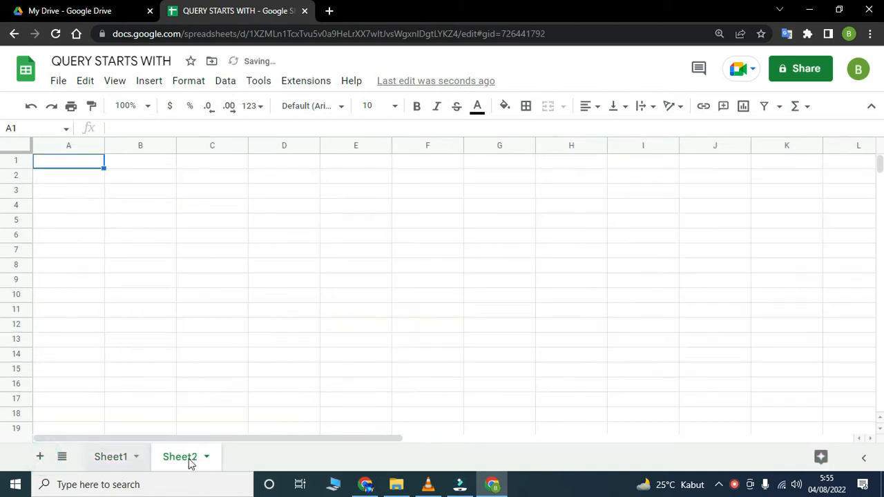
left_click(123, 461)
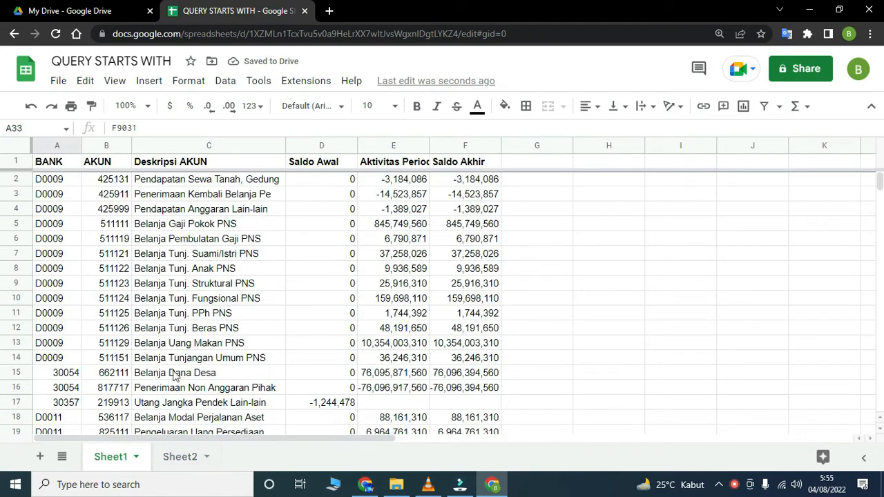
left_click(178, 458)
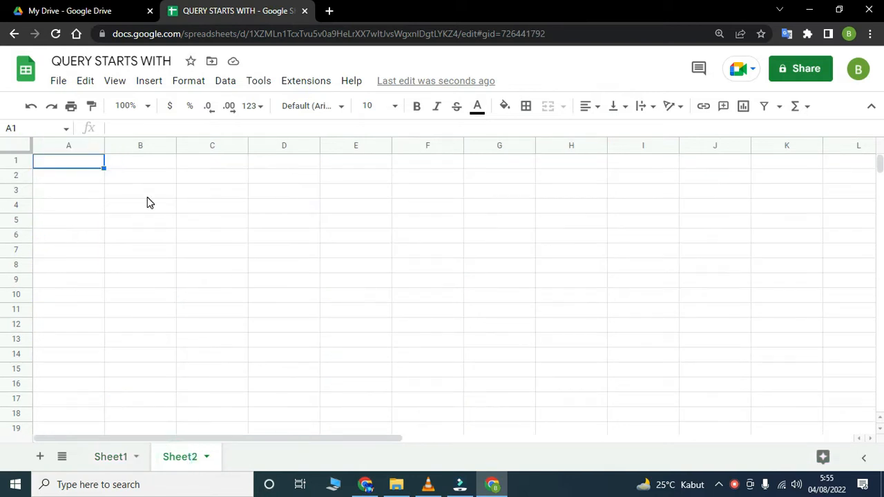
type("=QU")
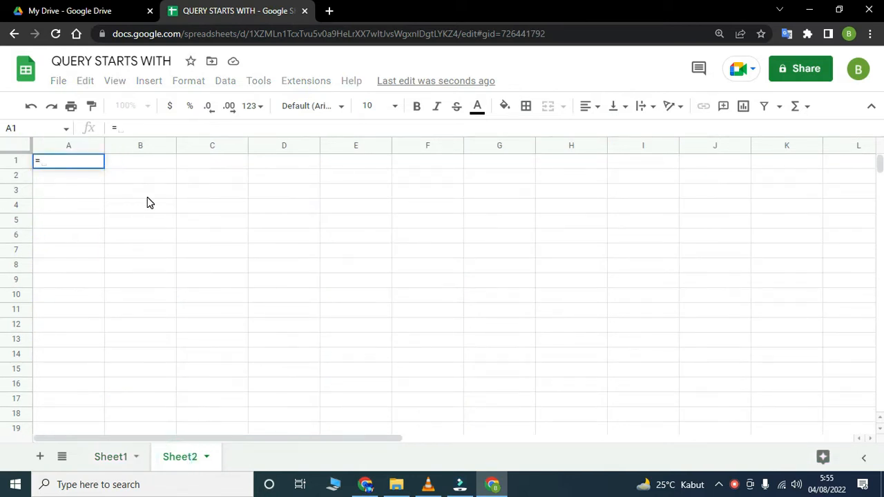
key("Escape")
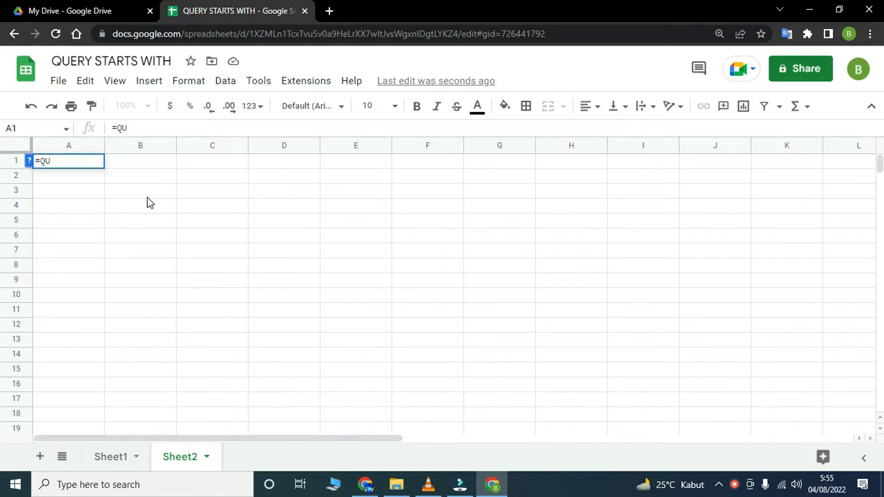
key("Escape")
- Copy the BANK, AKUN and Deskripsi AKUN headers from Sheet1 into Sheet2, starting at A1
left_click(110, 456)
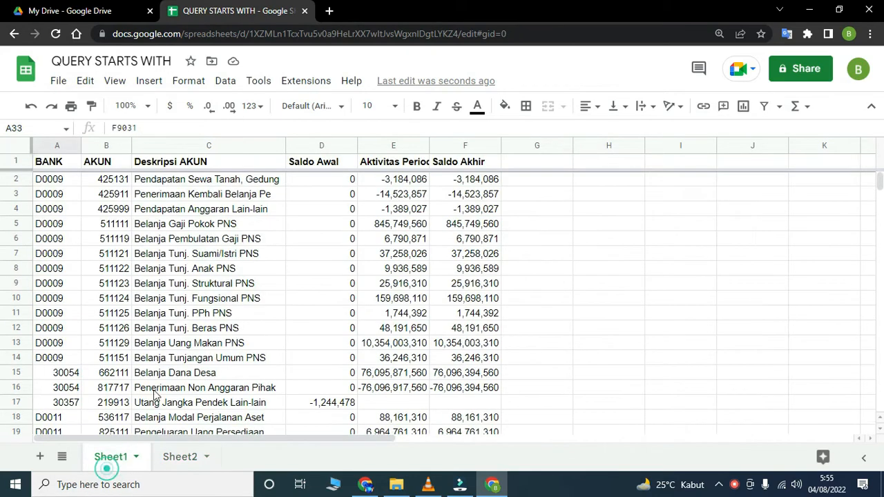
left_click(58, 165)
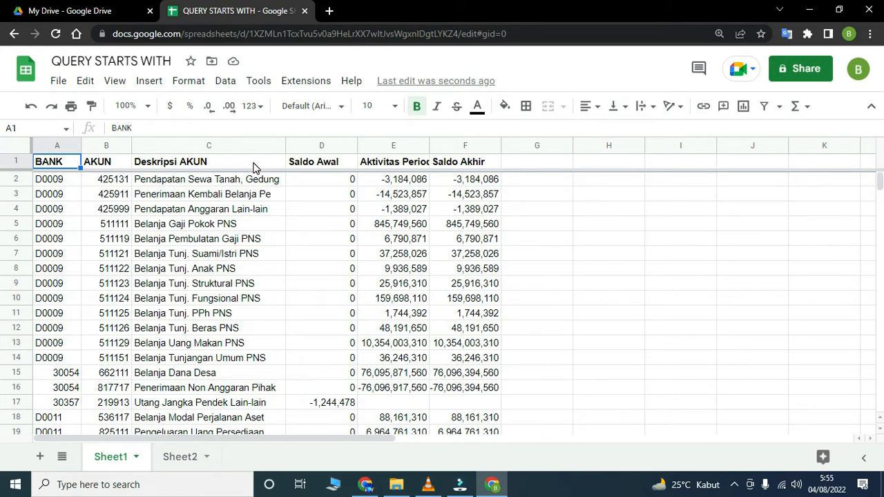
left_click(253, 166, "shift")
key("ctrl+c")
left_click(179, 456)
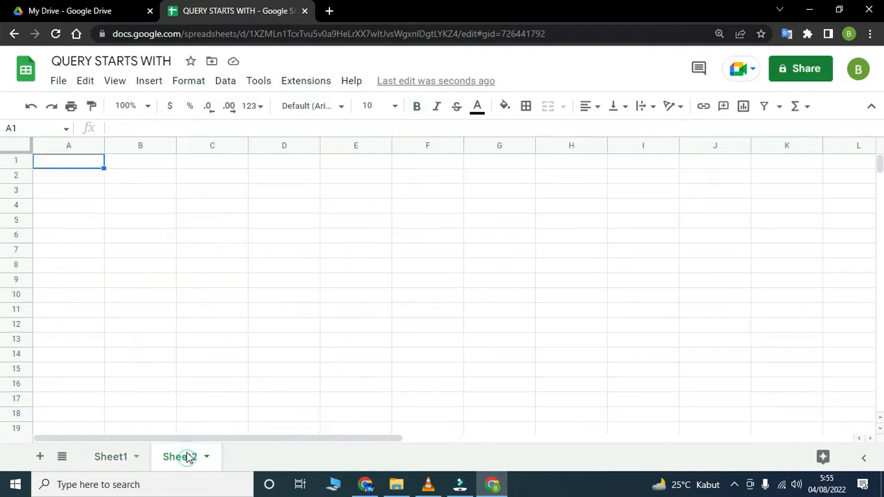
key("ctrl+v")
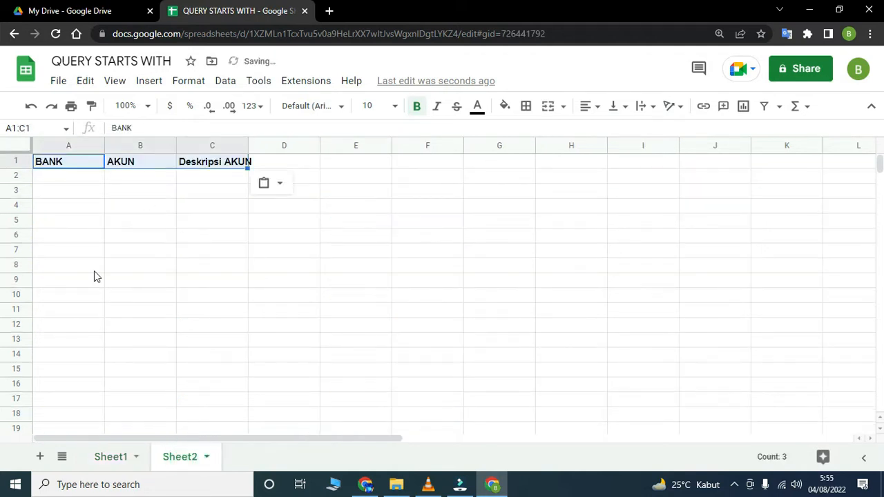
- Copy the Saldo Akhir header from Sheet1 into D1 of Sheet2 and widen column C to fit its header
left_click(109, 458)
left_click(455, 164)
key("ctrl+c")
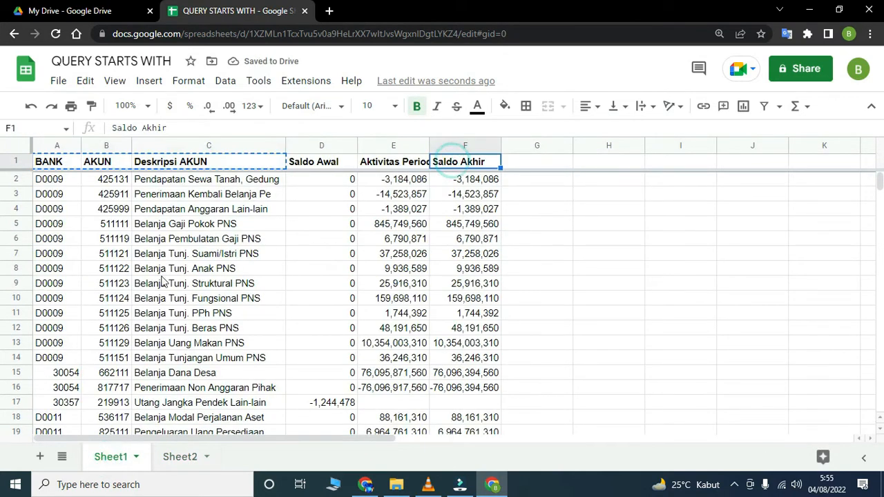
left_click(178, 458)
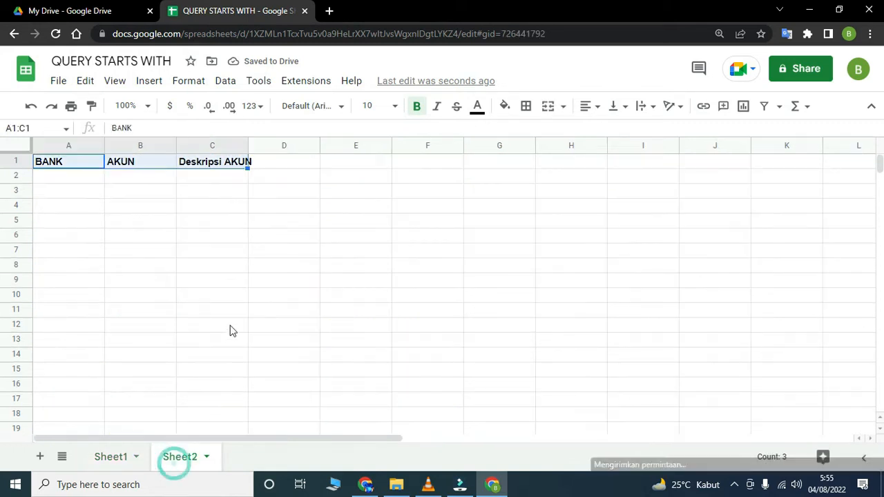
left_click(269, 170)
key("ctrl+v")
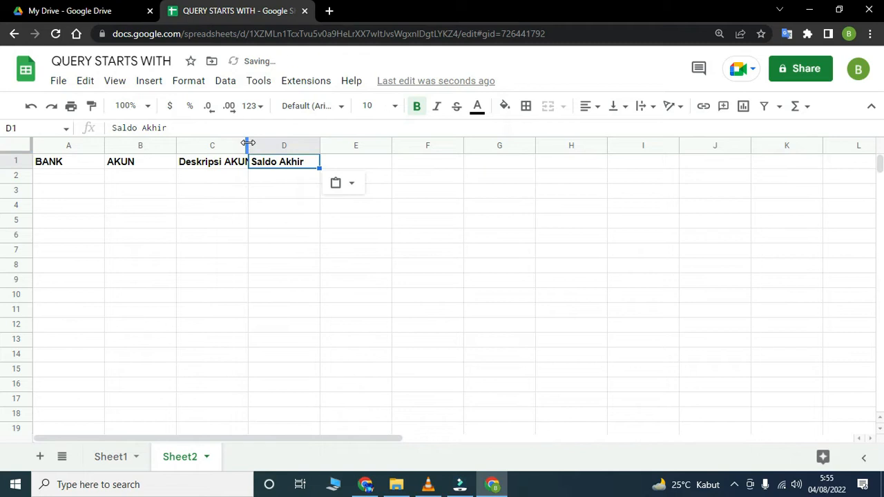
left_click_drag(247, 145, 254, 146)
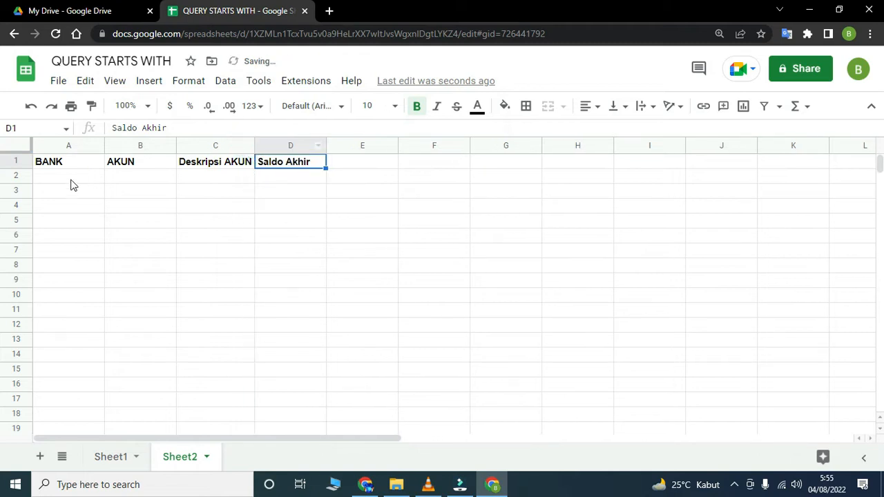
- Replace Sheet2's headers with all six headers in A1:F1 of Sheet1, and freeze row 1 of Sheet2
left_click(105, 456)
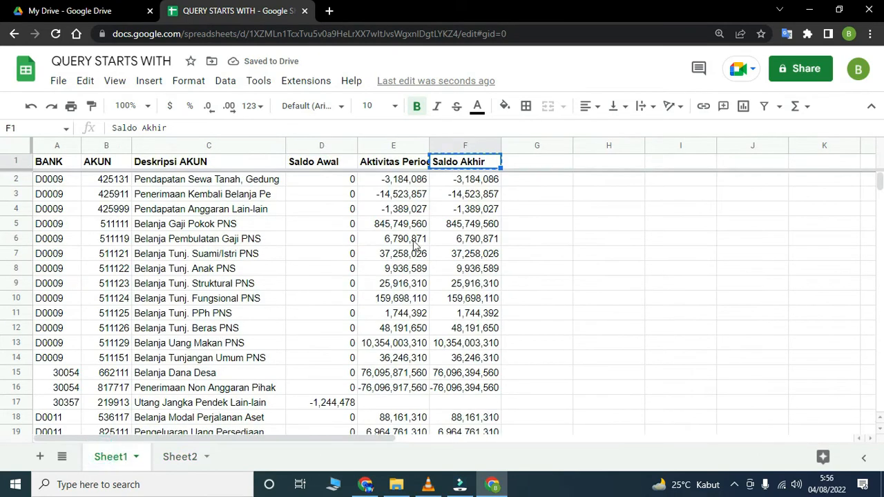
left_click(58, 165)
left_click(479, 166, "shift")
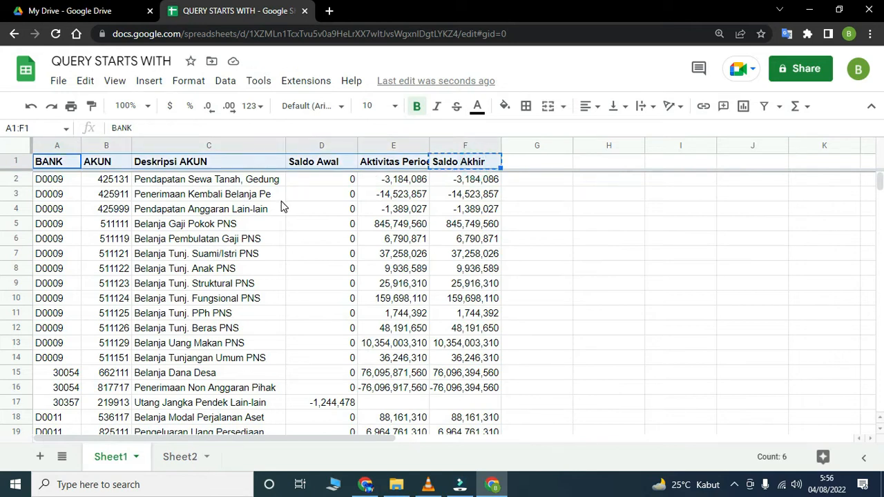
left_click(181, 459)
left_click(55, 167)
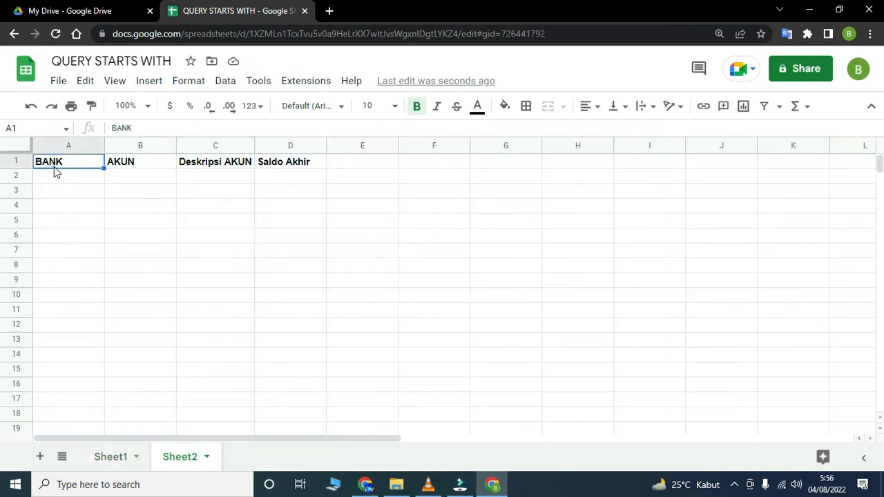
key("ctrl+v")
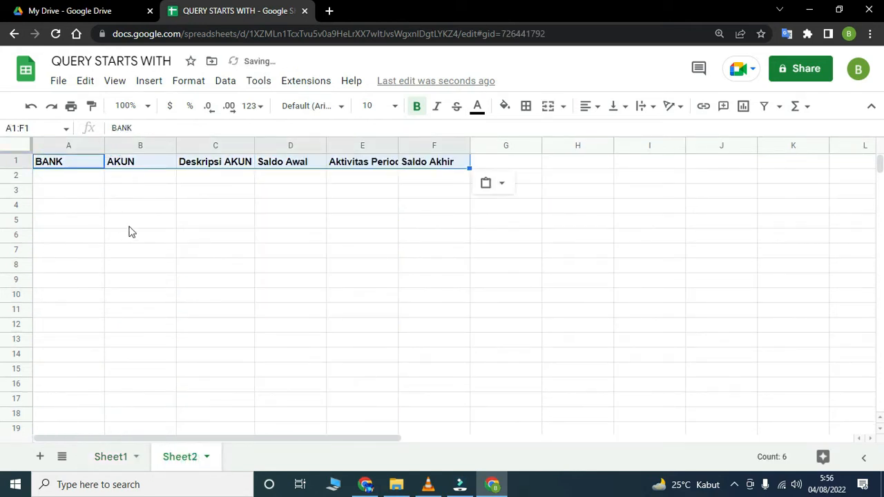
left_click(129, 225)
left_click_drag(64, 151, 65, 176)
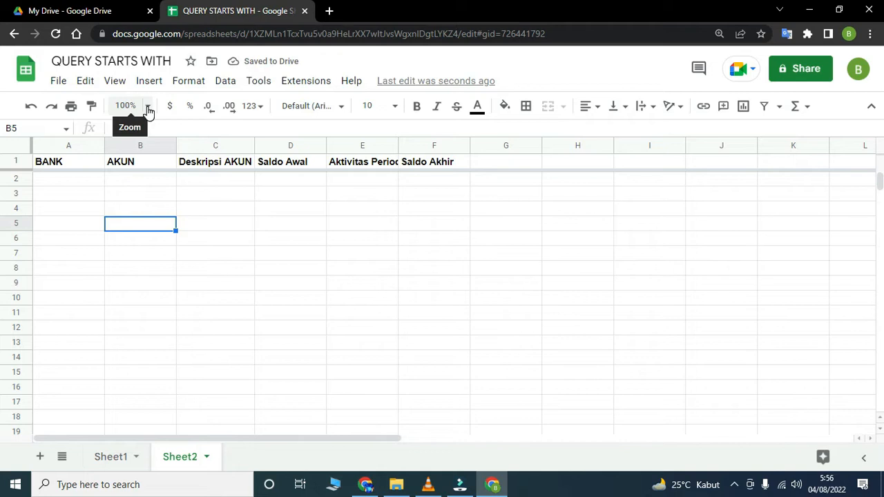
key("ctrl+plus")
key("ctrl+plus")
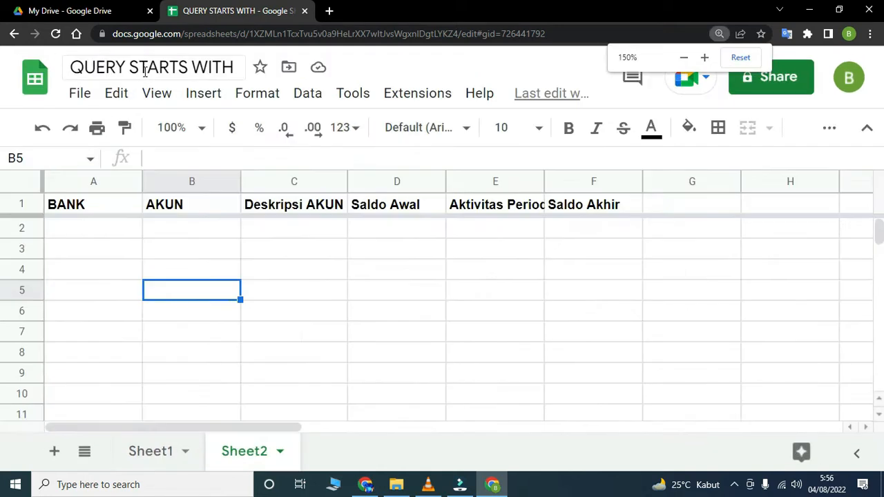
left_click(166, 454)
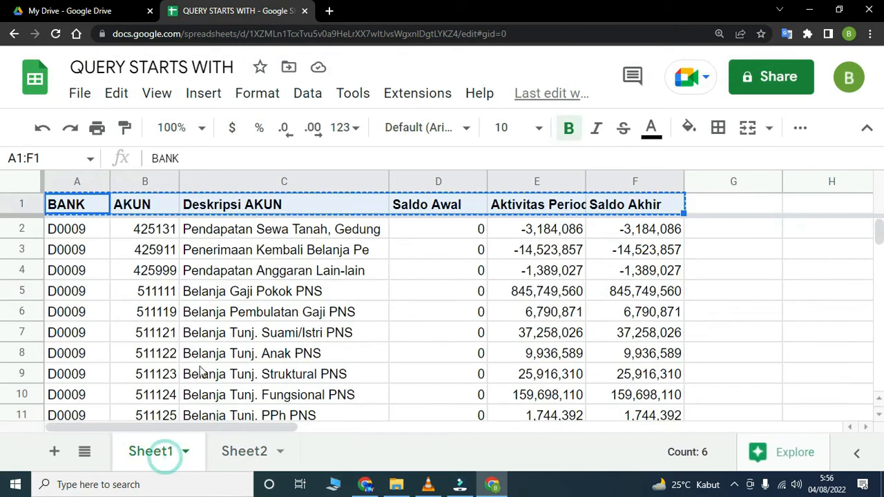
left_click(323, 326)
left_click(245, 455)
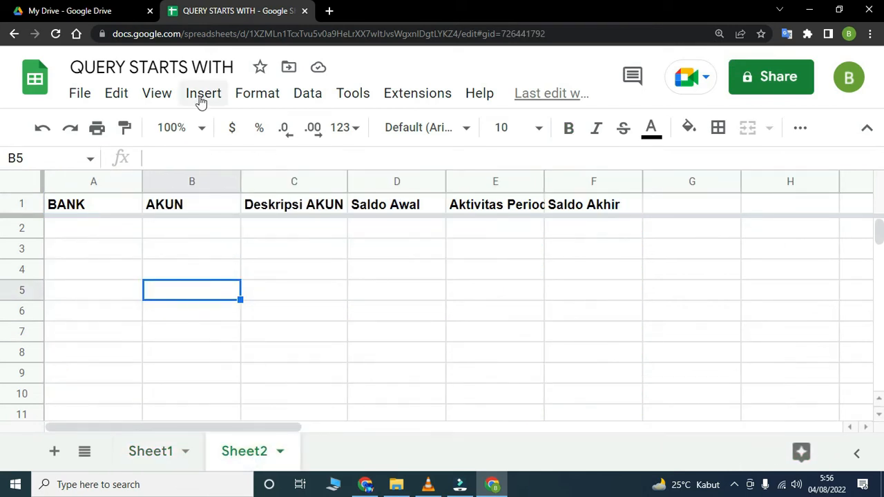
key("ctrl+minus")
- Start a QUERY formula in A2 of Sheet2 with the open-ended range Sheet1!A2:F as its data
left_click(87, 201)
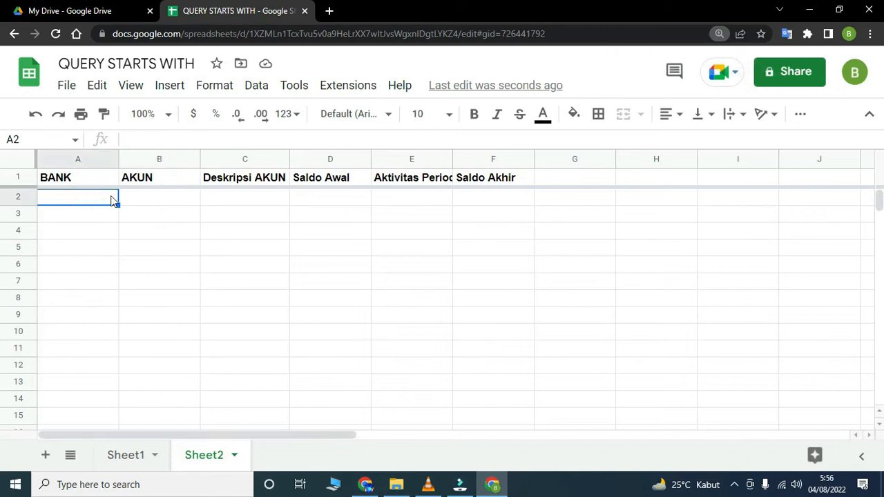
type("=QUER")
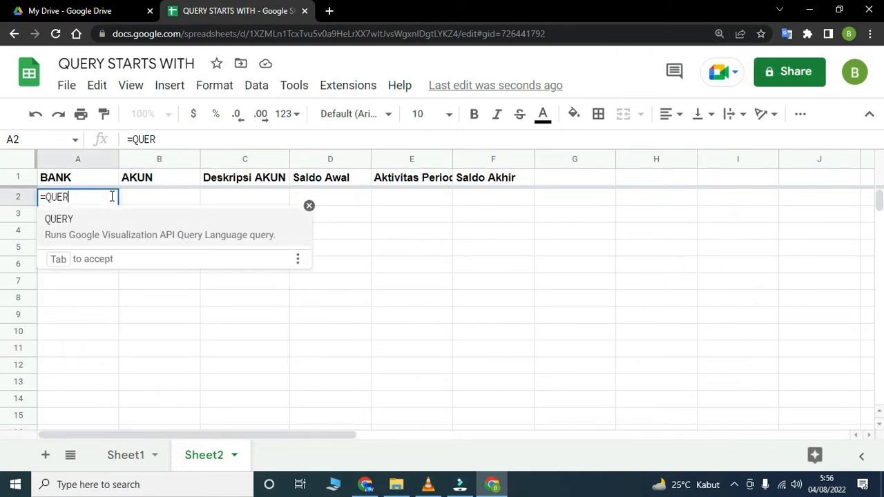
type("Y(")
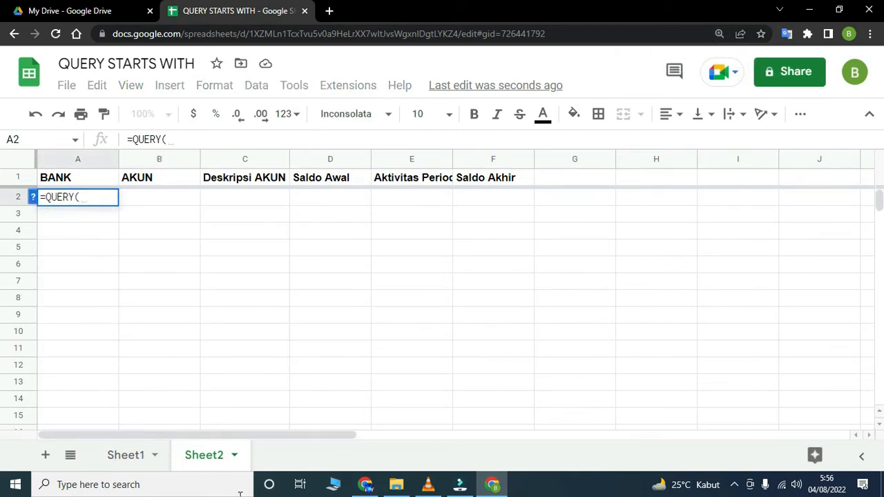
left_click(131, 454)
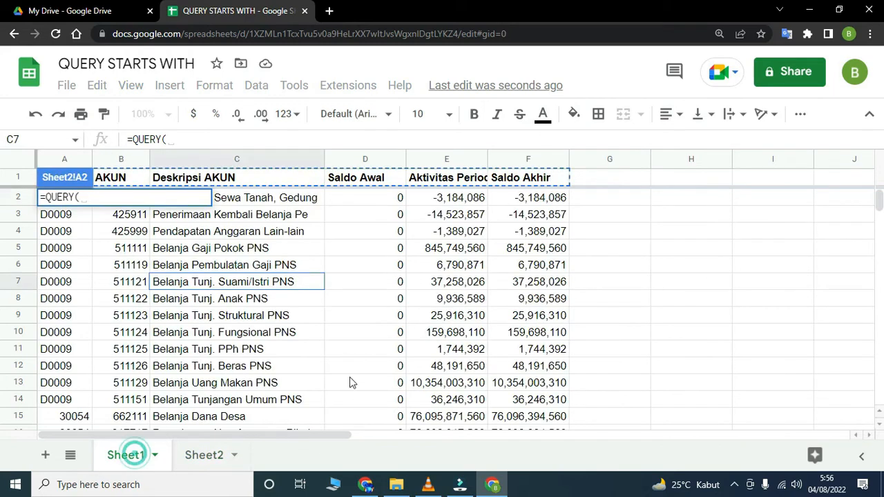
left_click(58, 211)
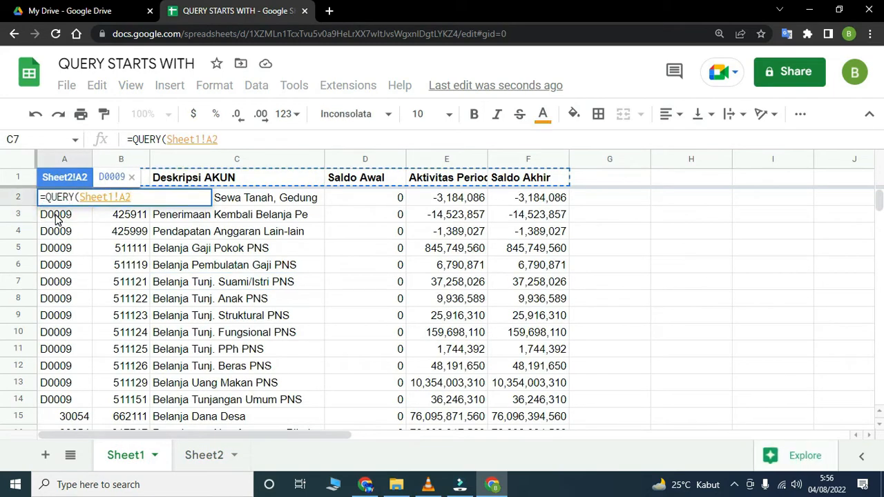
key("shift+Right")
key("shift+Right")
key("shift+Right")
key("shift+Right")
key("shift+Right")
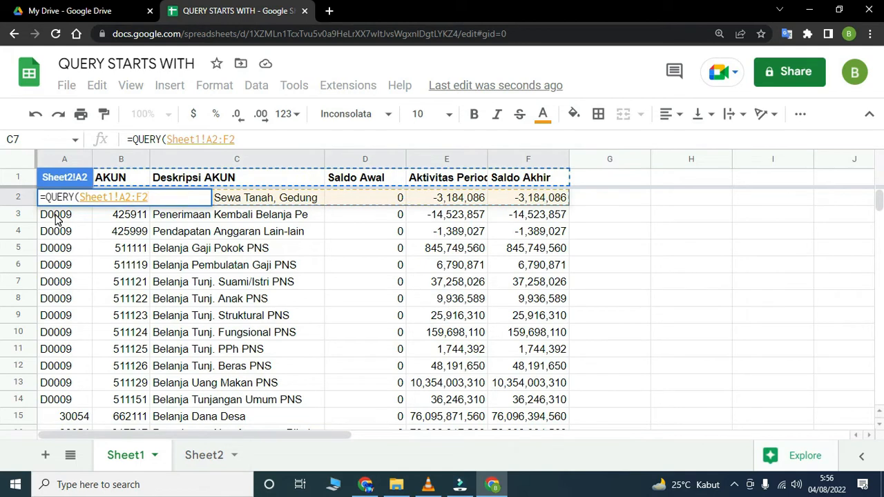
key("shift+Down")
left_click(260, 139)
key("BackSpace")
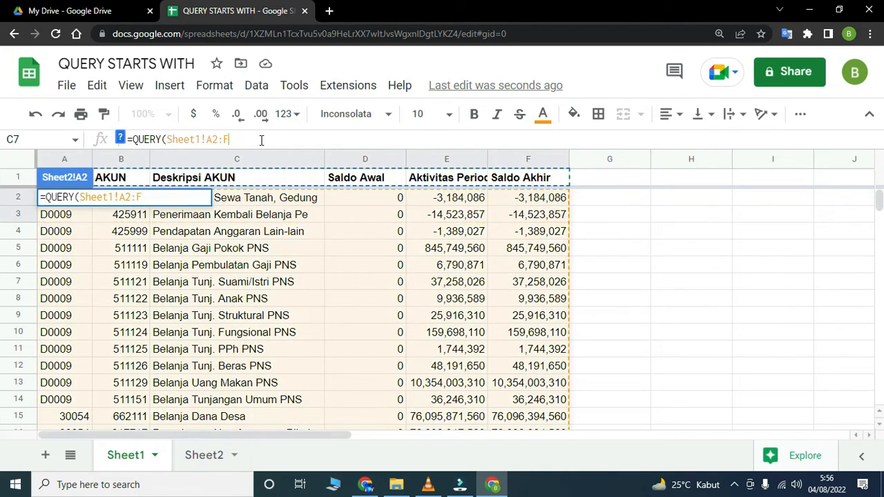
type(",")
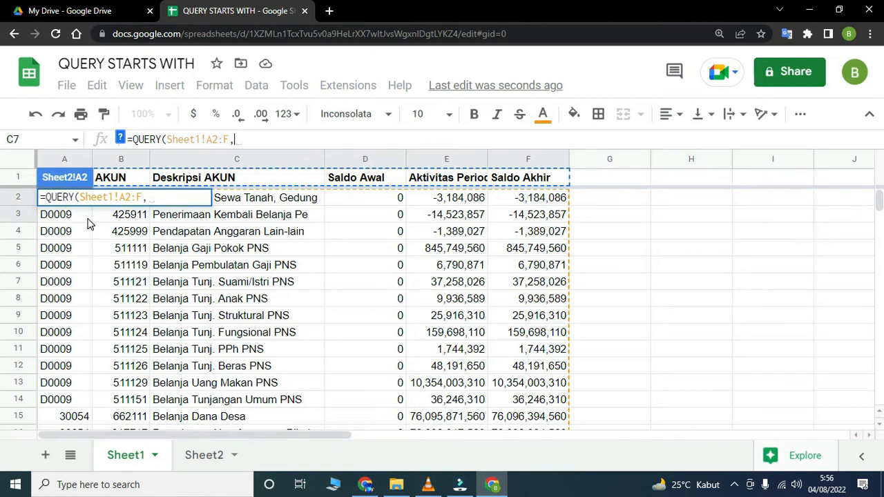
- Complete the QUERY formula in A2 of Sheet2 with the condition "WHERE A starts with 3"
type("\"WHERE A")
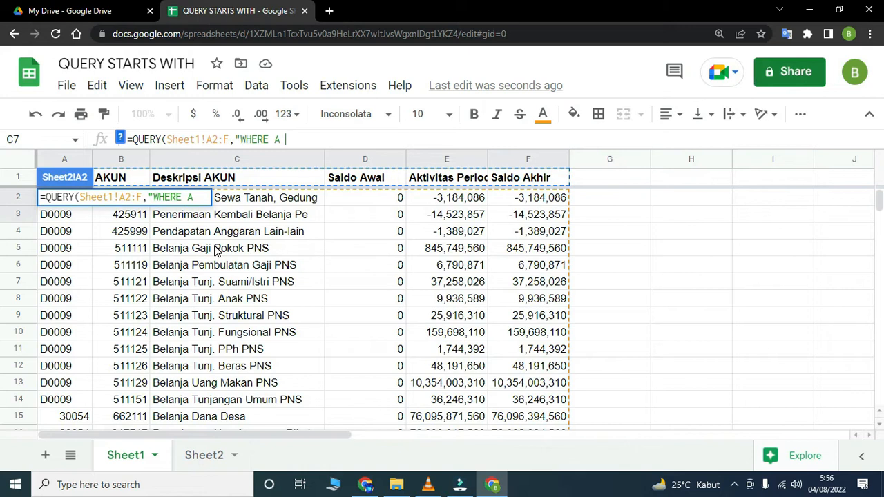
type("starts")
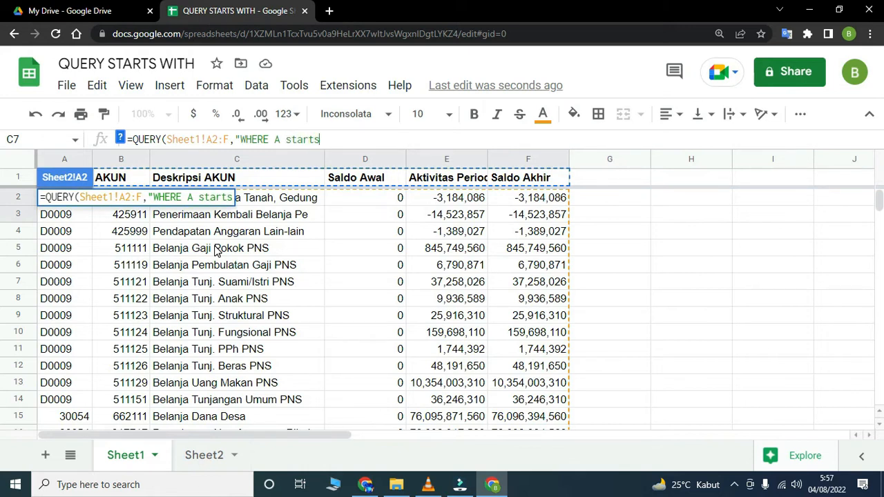
type(" with")
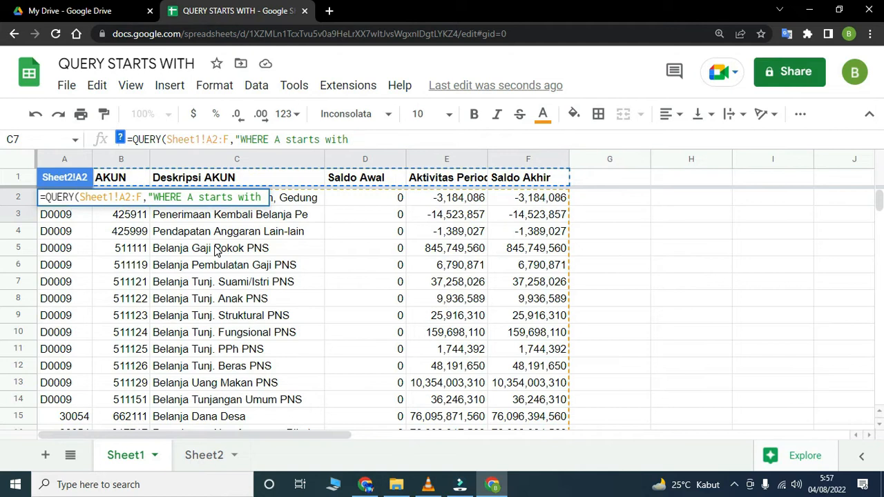
type(" 3\")")
key("Return")
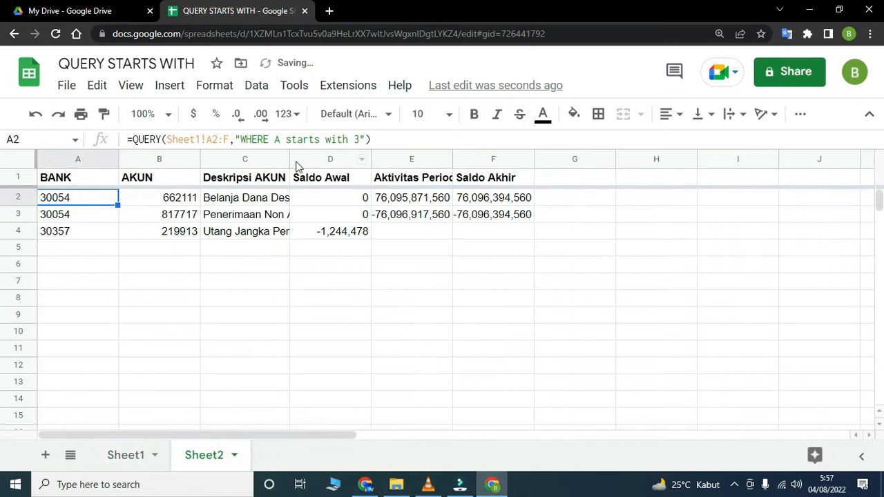
- Auto-fit the widths of columns A to F in Sheet2 to their contents
left_click(61, 160)
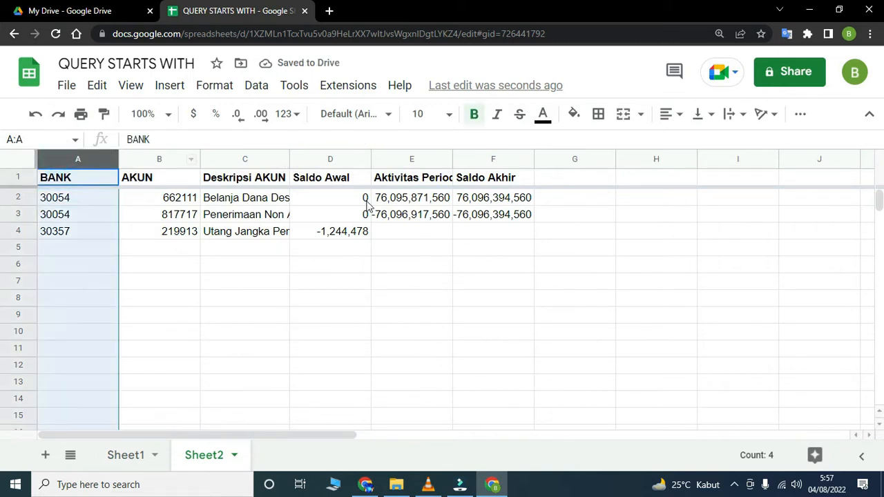
left_click(470, 159, "shift")
double_click(453, 159)
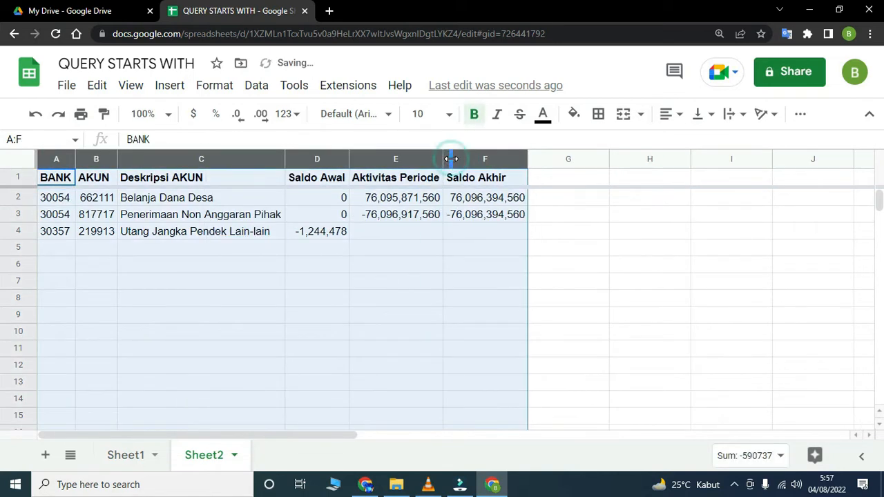
left_click(421, 283)
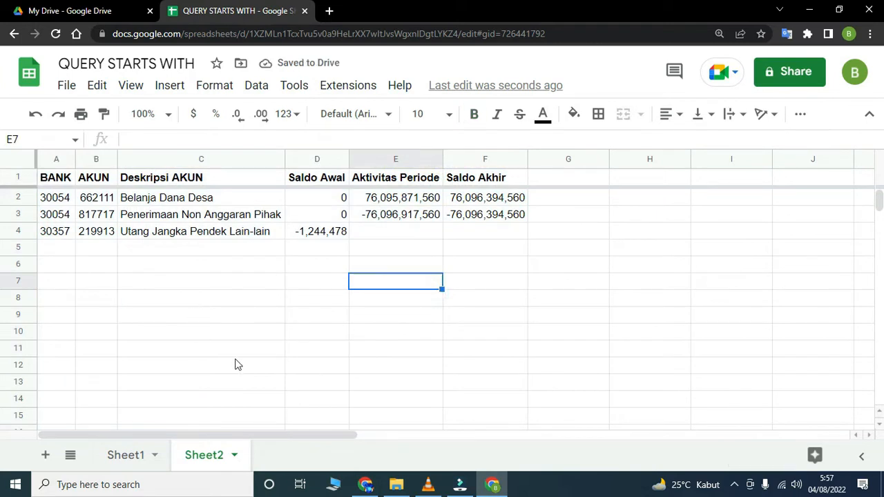
- Check the BANK codes in Sheet1 and change the condition in Sheet2's A2 formula to A starts with 'D'
left_click(129, 457)
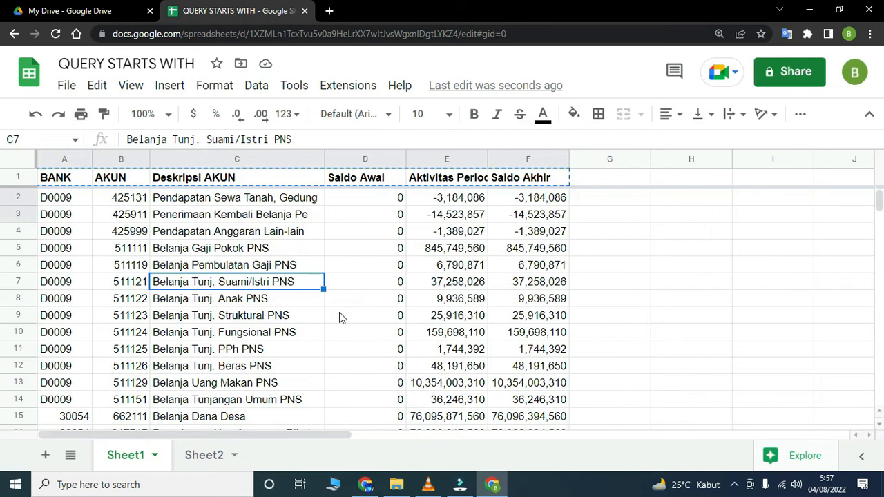
scroll(395, 338, "down", 5)
scroll(393, 338, "up", 3)
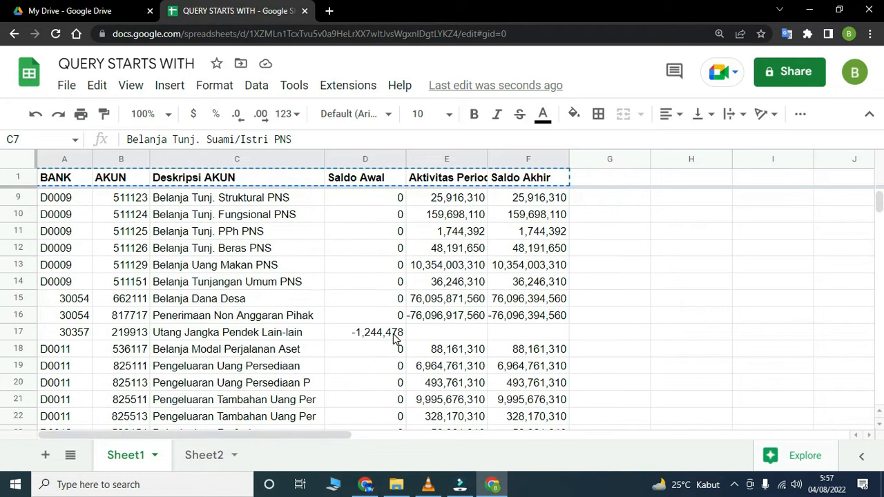
left_click(209, 459)
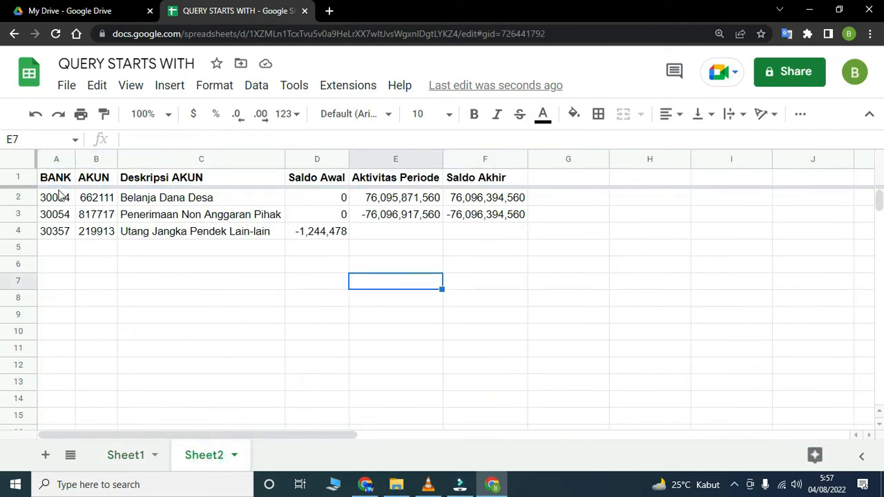
left_click(52, 201)
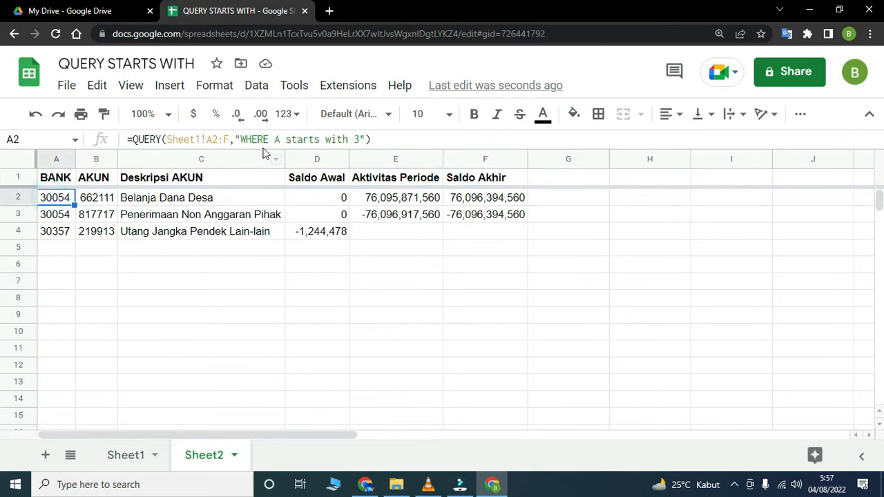
left_click(355, 136)
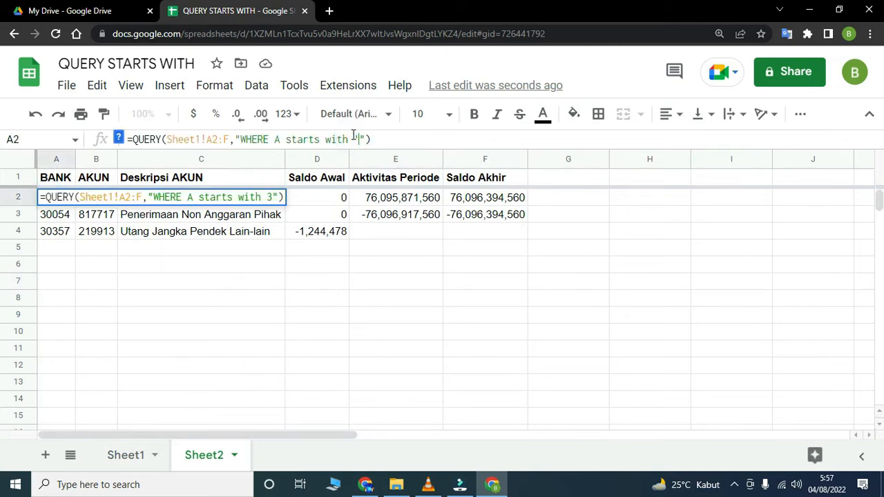
key("BackSpace")
type("D'")
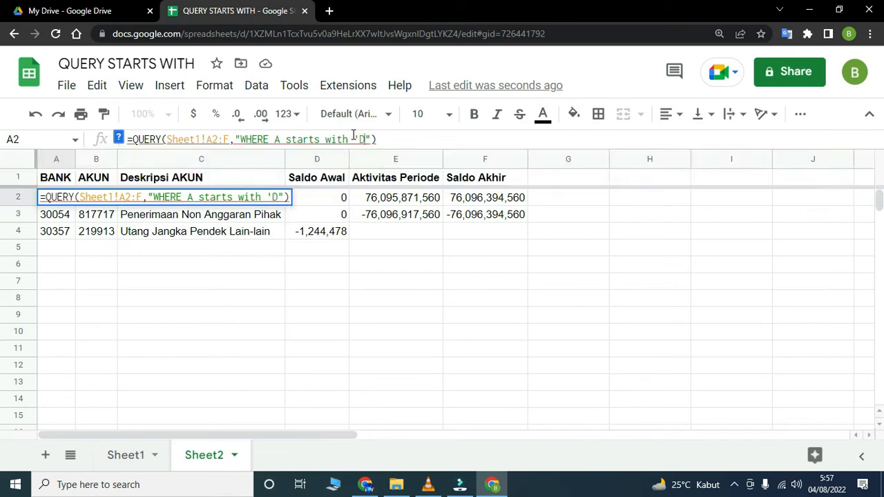
key("Return")
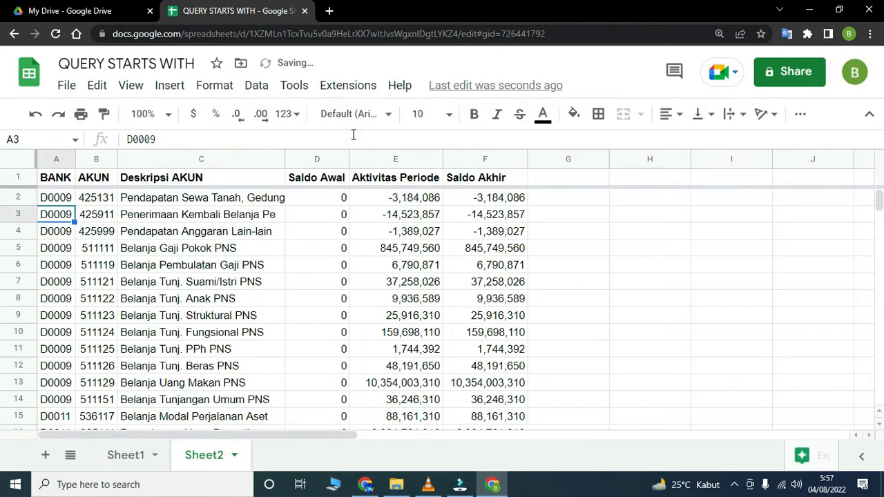
- Examine the filtered rows and formula in Sheet2, and look through Sheet1 for other starting letters in the BANK column
scroll(138, 289, "down", 5)
scroll(141, 286, "up", 5)
scroll(511, 289, "down", 7)
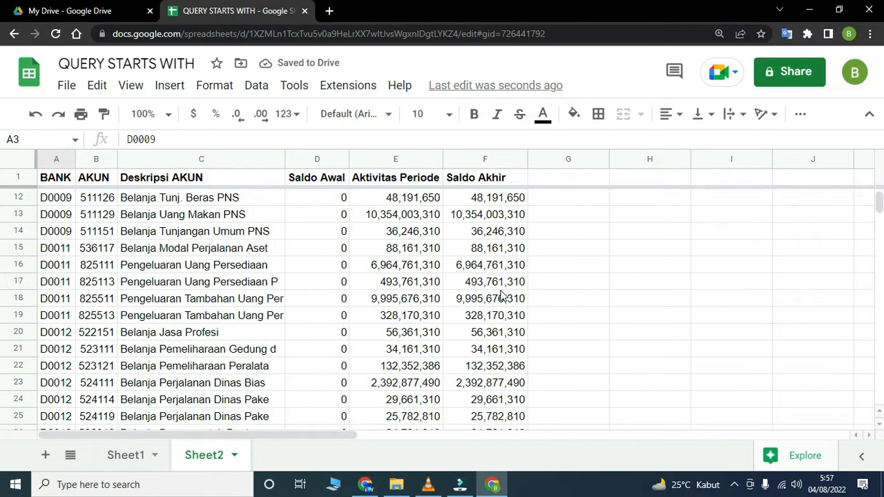
scroll(483, 304, "up", 7)
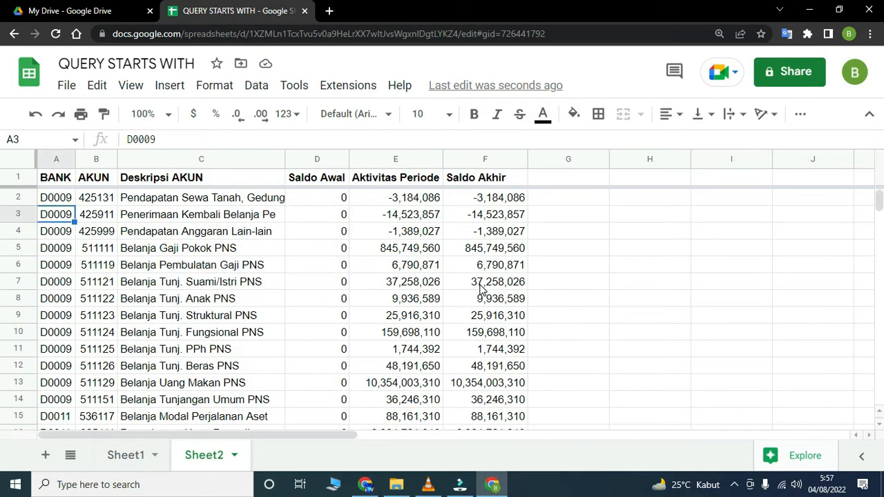
left_click(62, 198)
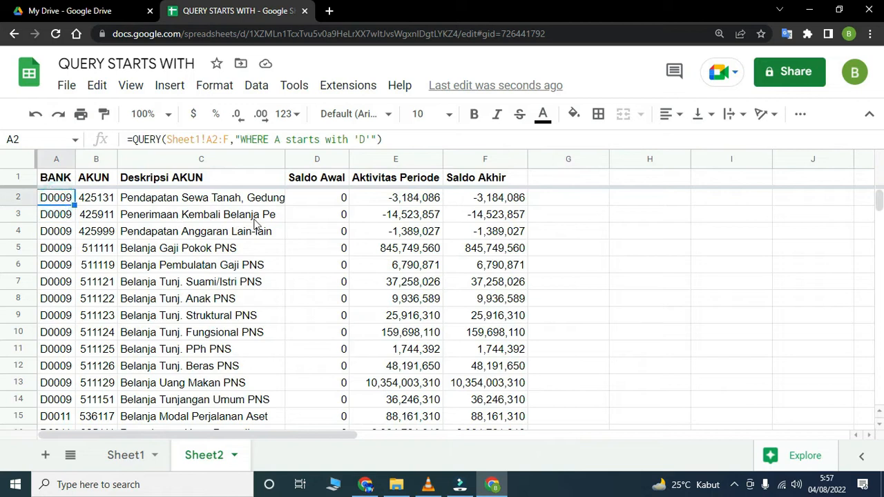
double_click(360, 138)
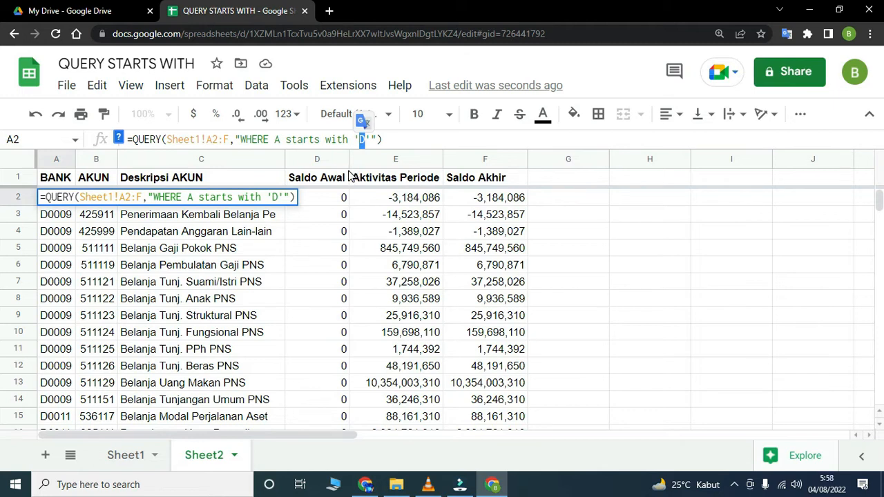
left_click(126, 453)
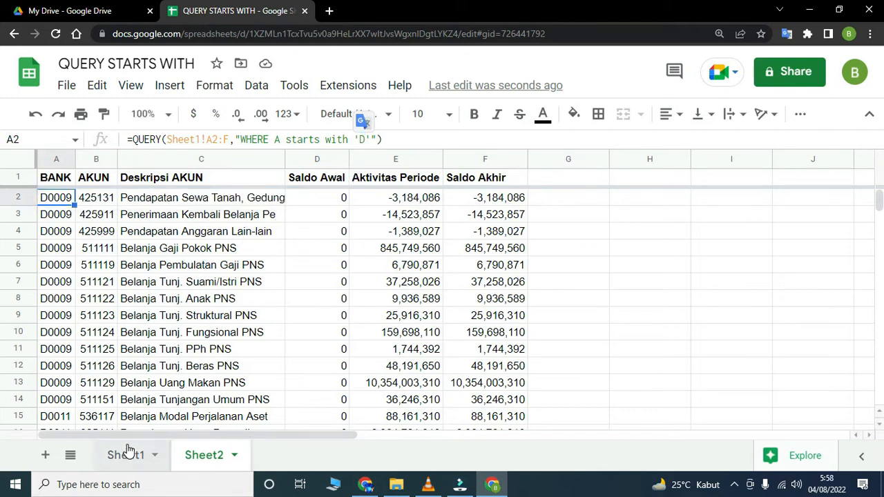
scroll(75, 304, "down", 6)
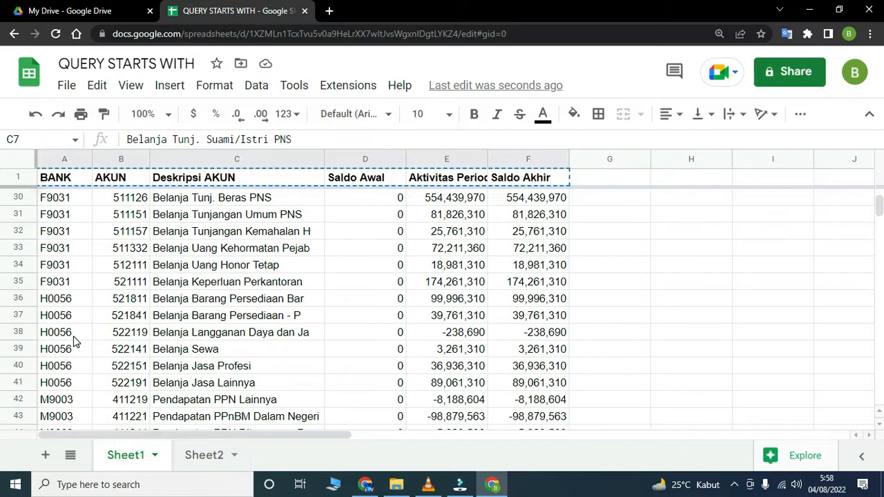
scroll(69, 276, "down", 2)
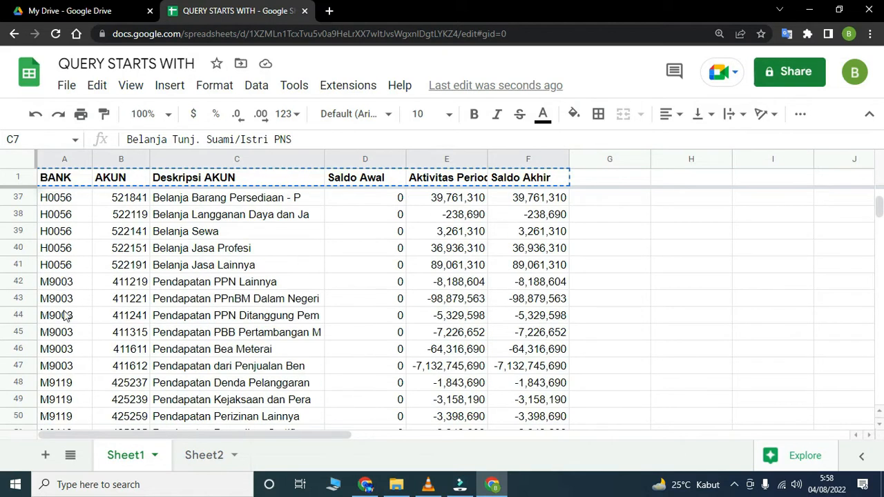
scroll(69, 312, "up", 5)
left_click(204, 455)
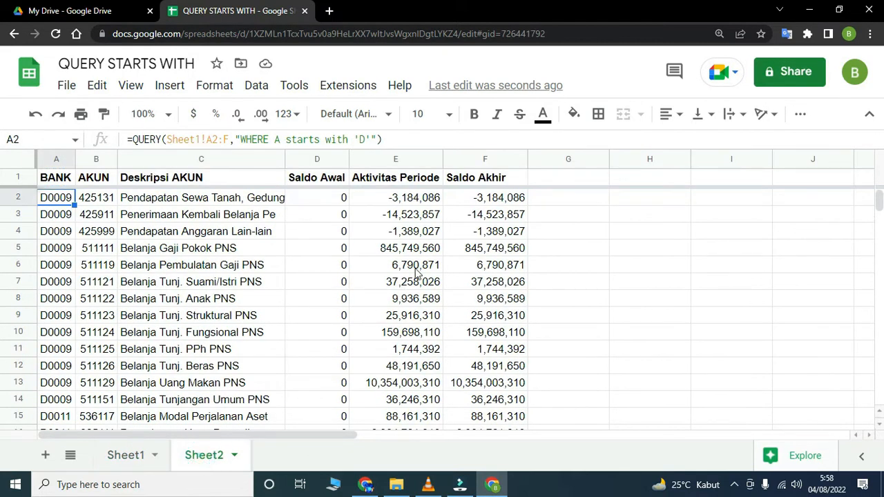
- Change the A2 query condition to A starts with 'F' OR A starts with 'H', and narrow column C slightly
double_click(360, 139)
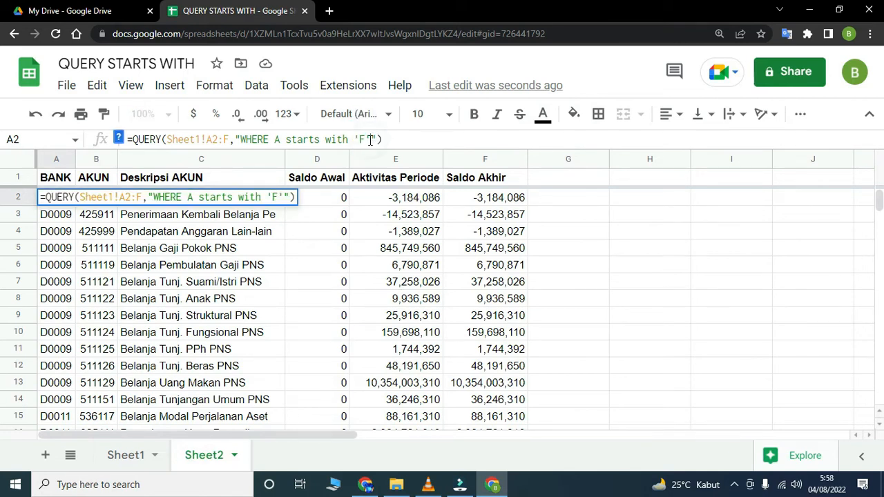
type("OR")
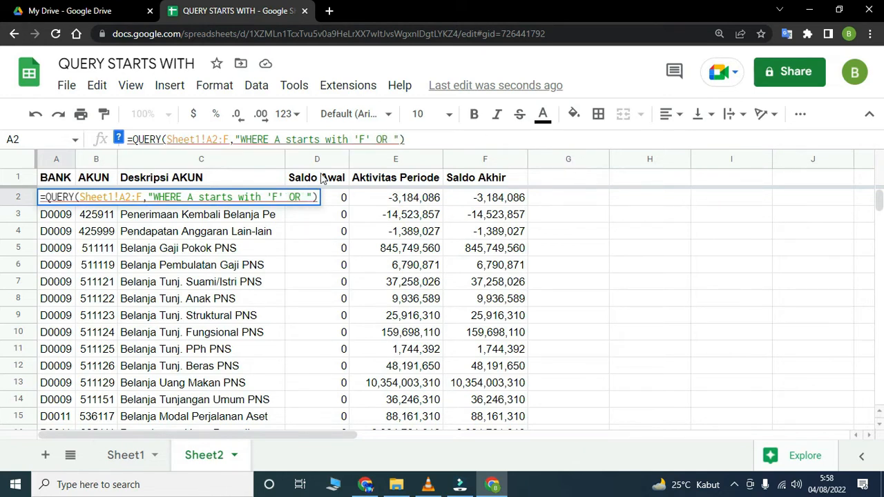
left_click(276, 139)
left_click_drag(341, 138, 351, 137)
key("ctrl+c")
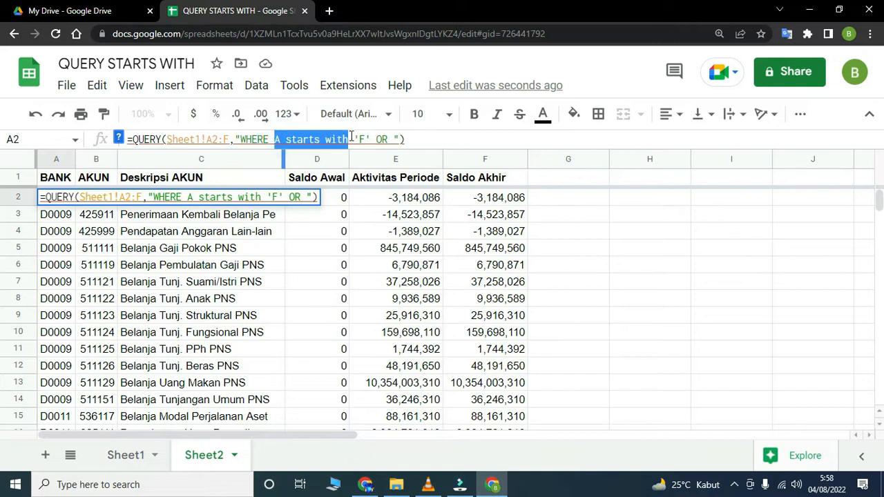
left_click(391, 138)
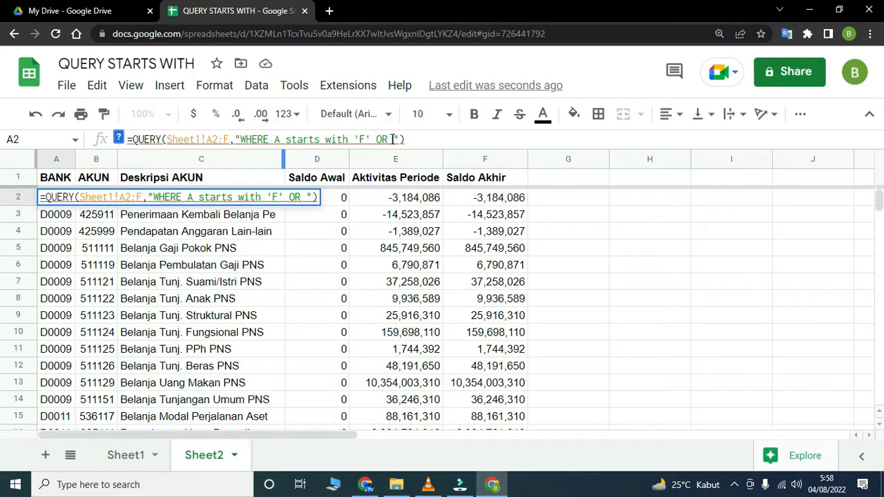
key("ctrl+v")
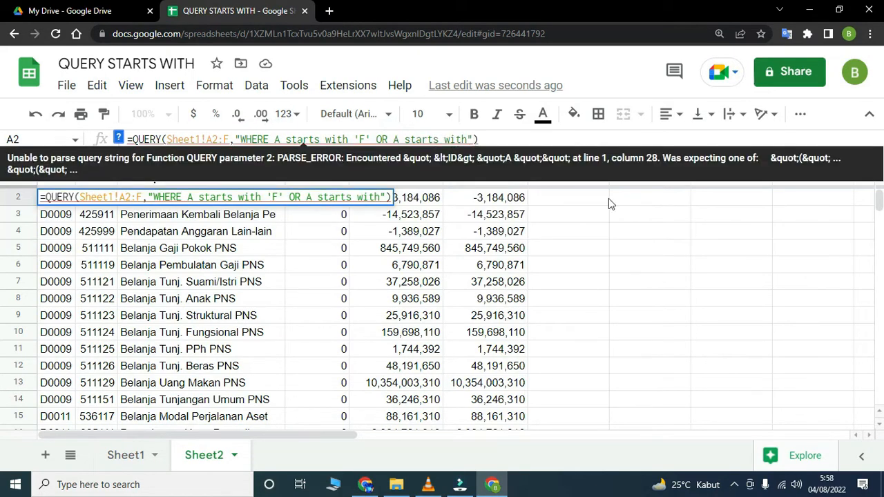
type("'H'")
key("Return")
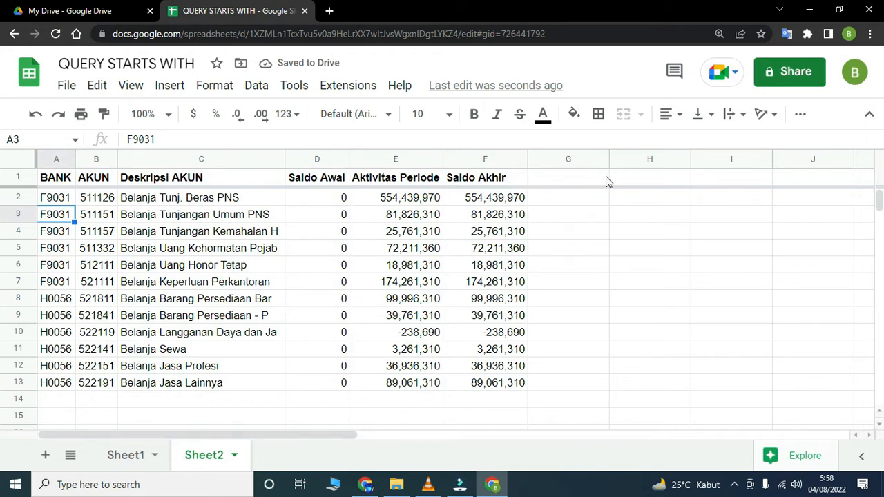
left_click_drag(283, 158, 281, 158)
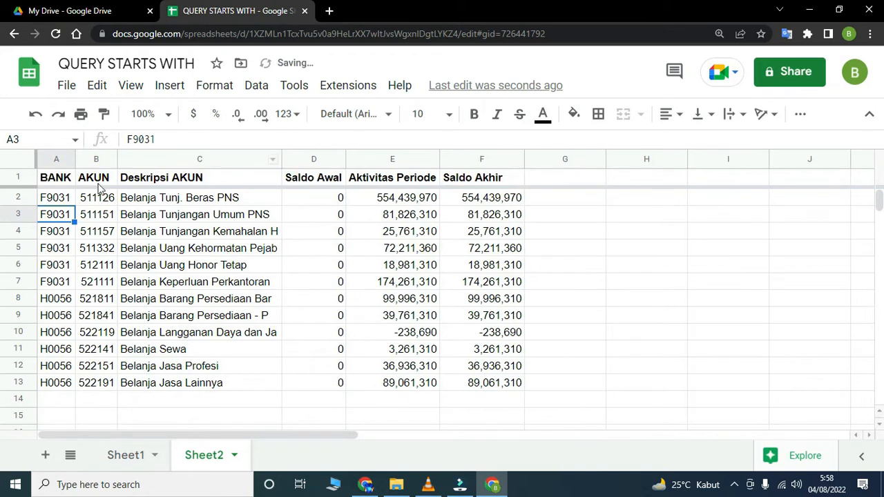
- Extend the A2 query with a third condition, OR A starts with '3', after the 'H' condition
left_click(62, 198)
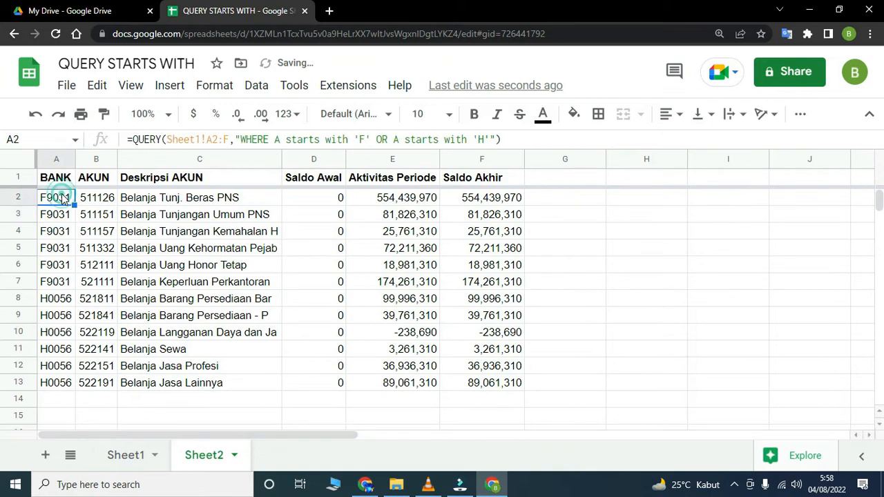
left_click(492, 139)
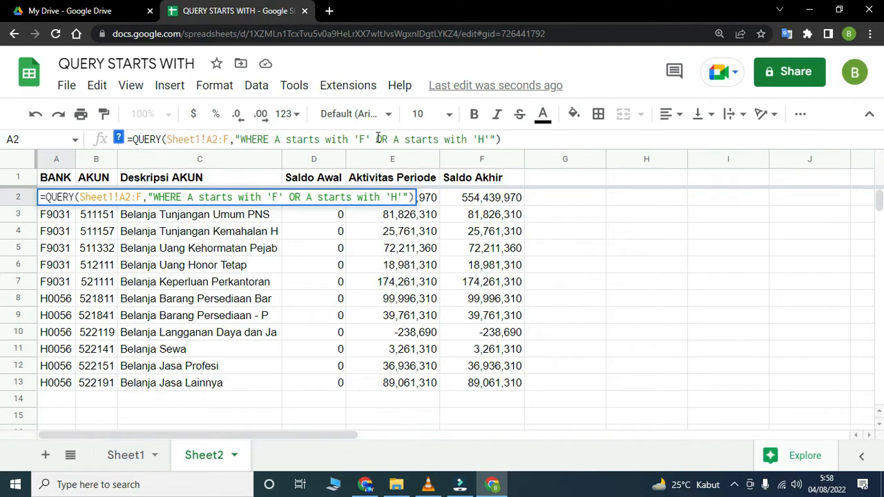
left_click_drag(377, 139, 488, 140)
key("ctrl+c")
left_click(490, 139)
key("ctrl+v")
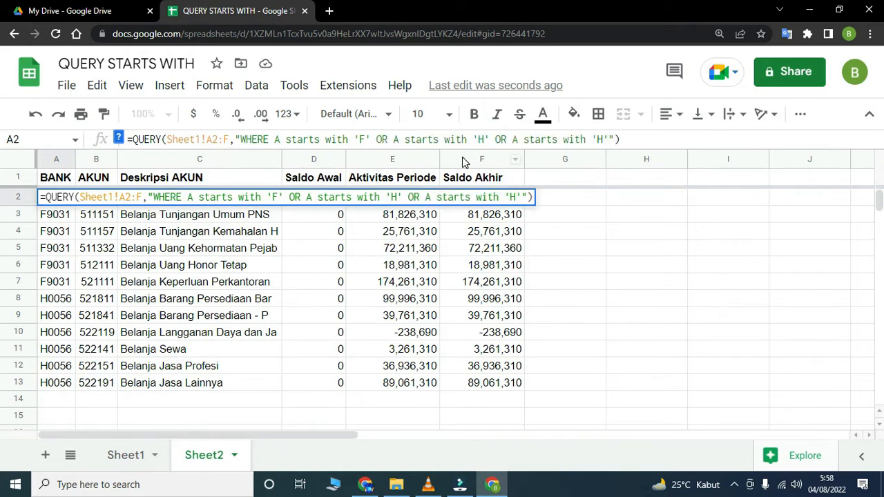
double_click(600, 139)
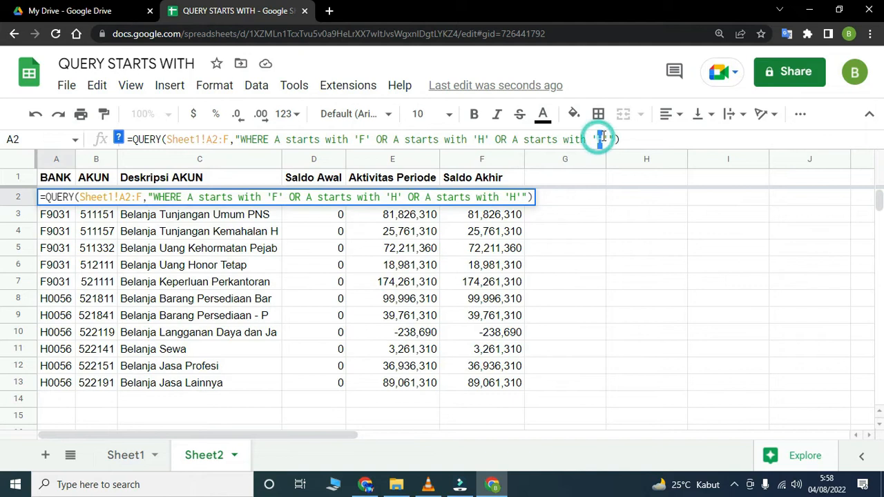
type("I")
key("Return")
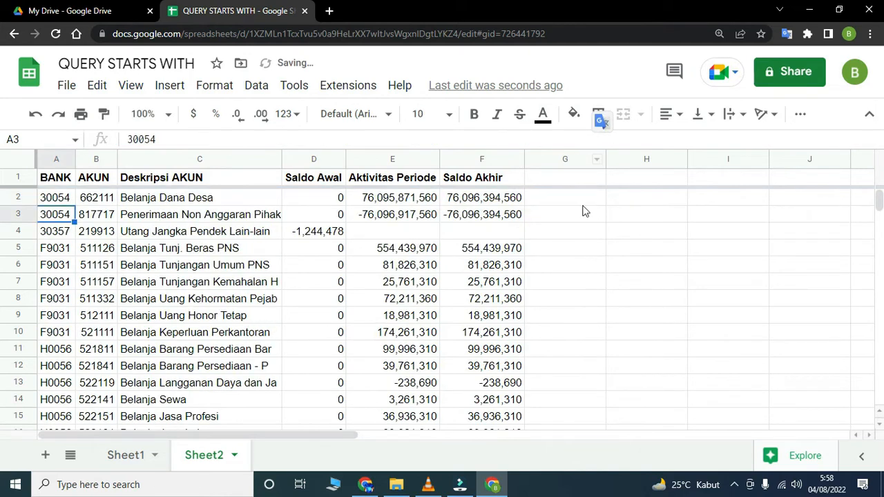
left_click(289, 282)
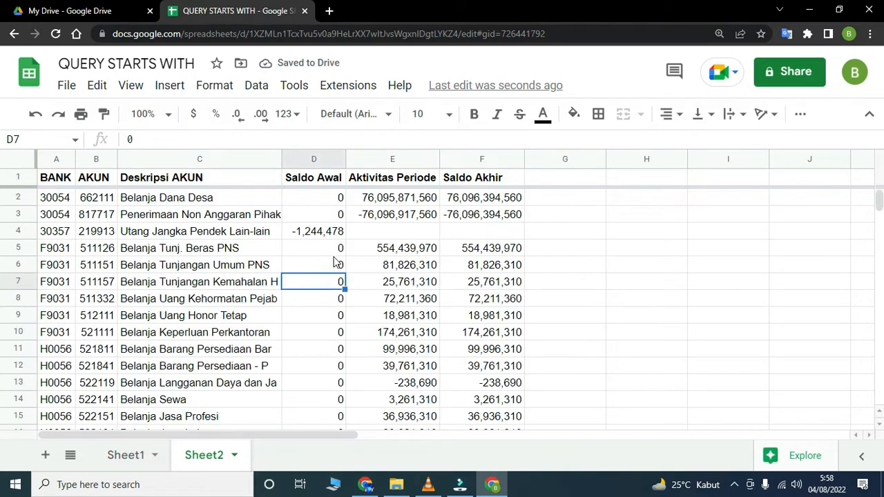
- Examine the A2 query formula and the rows filtered by its three starts with conditions in Sheet2
left_click(60, 200)
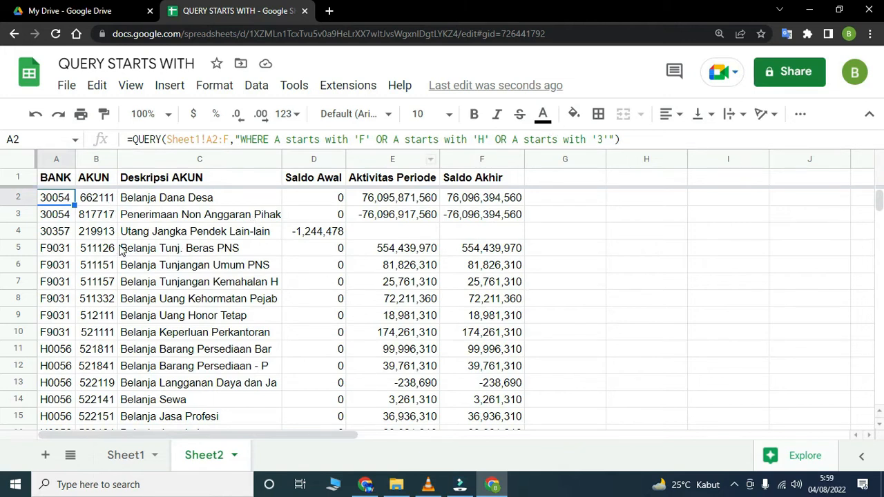
scroll(111, 264, "down", 2)
scroll(111, 265, "up", 2)
scroll(90, 248, "down", 5)
scroll(97, 273, "up", 5)
left_click(273, 139)
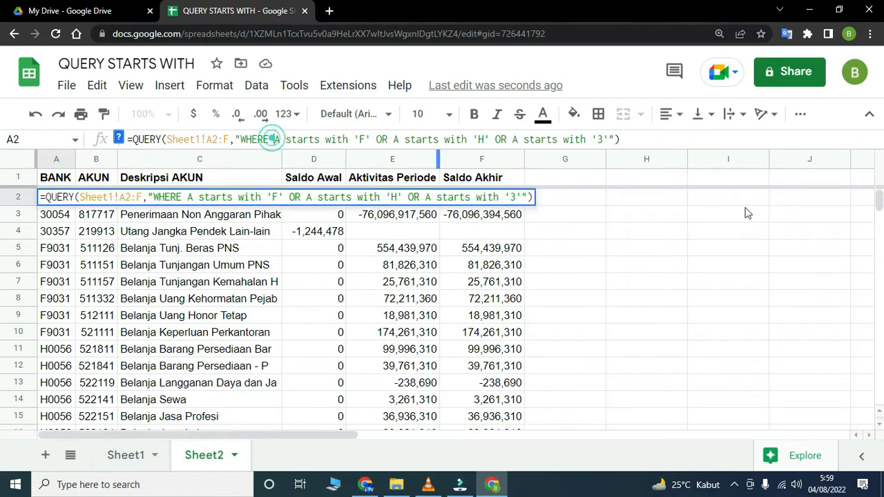
type("(")
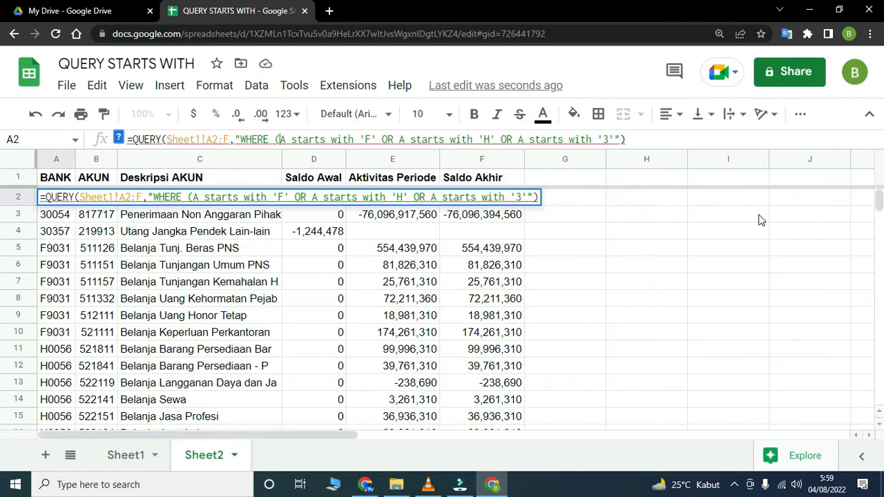
left_click(612, 139)
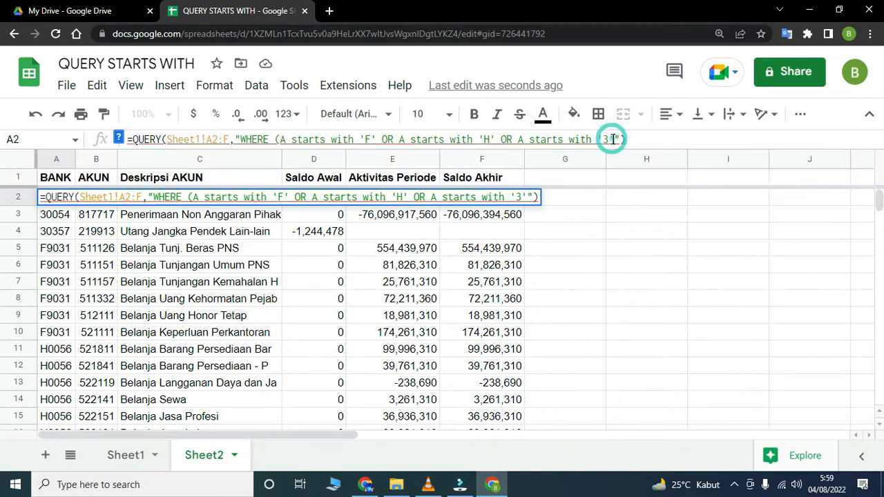
type(") an")
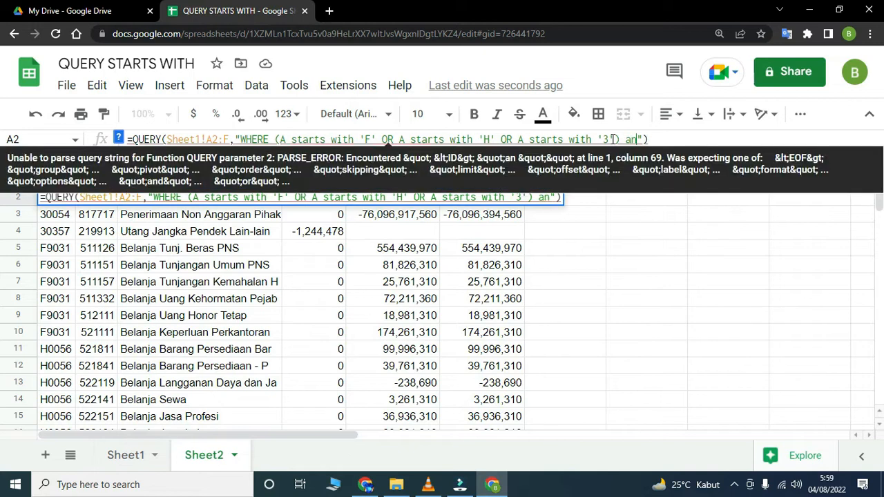
type("d")
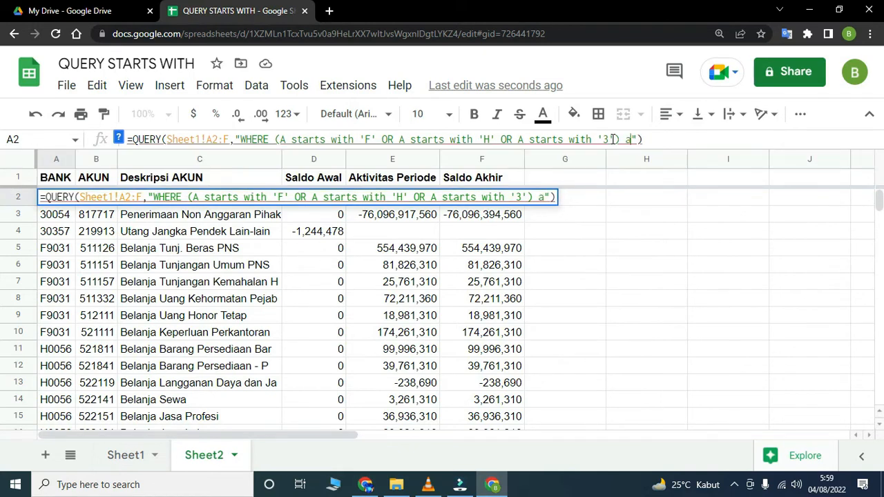
key("BackSpace")
key("BackSpace")
key("BackSpace")
type("AND")
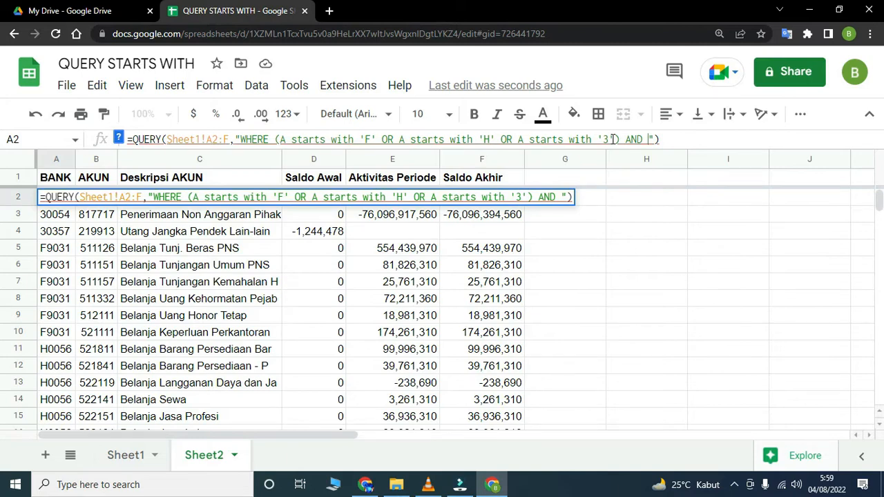
type("(")
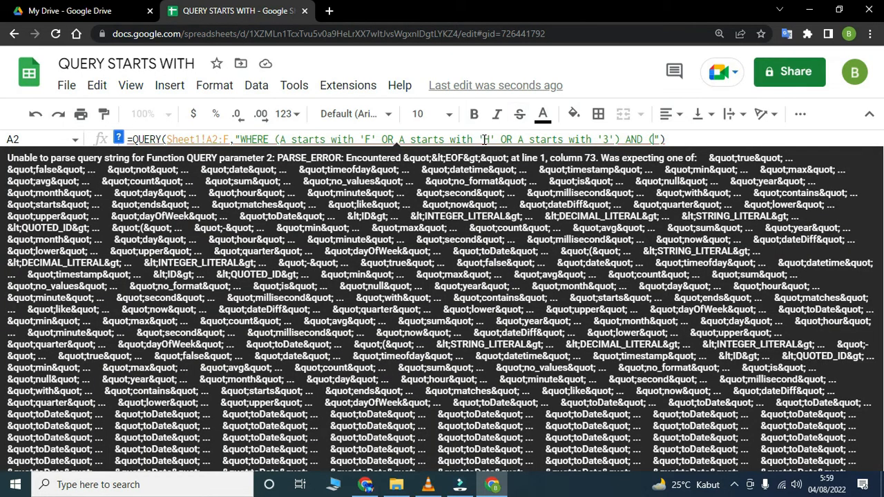
type("B")
key("BackSpace")
key("BackSpace")
key("BackSpace")
key("BackSpace")
key("BackSpace")
key("BackSpace")
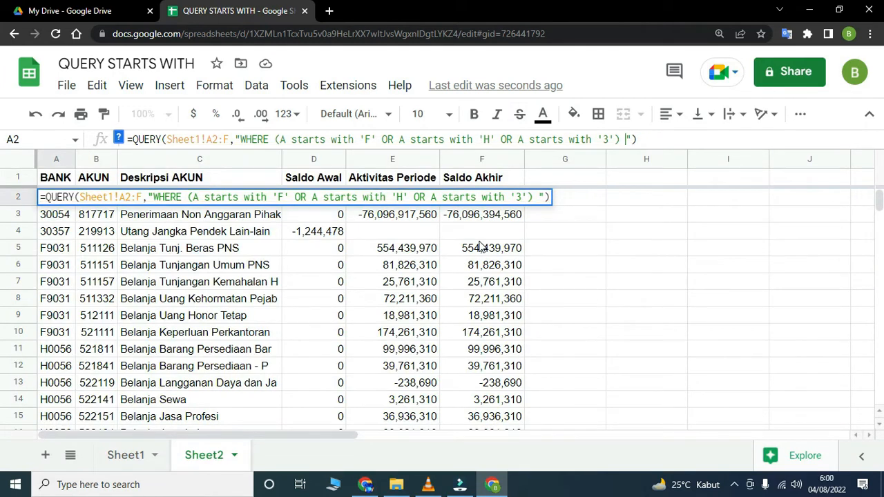
key("Escape")
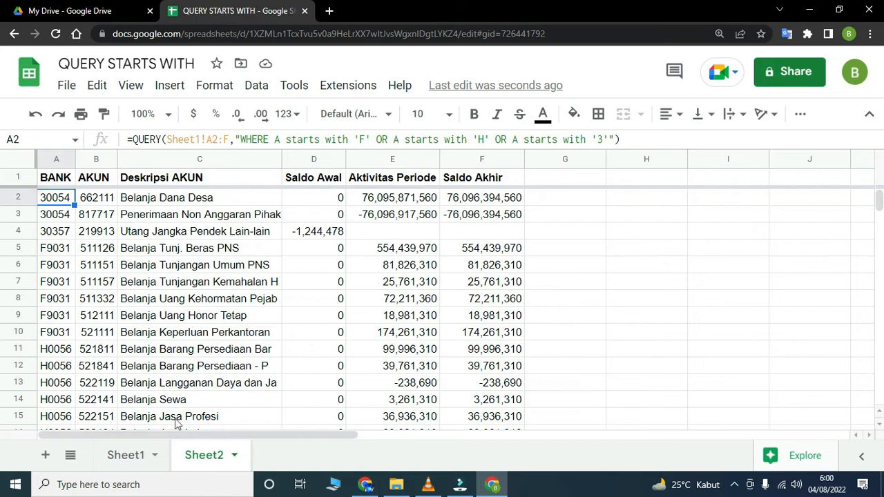
- Enclose the three column A conditions of Sheet2's A2 query in parentheses, directly after WHERE
left_click(126, 456)
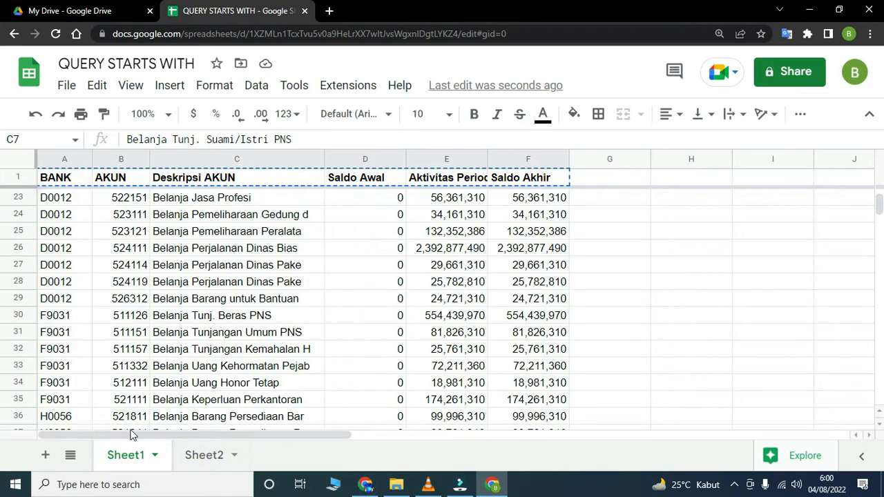
left_click(211, 455)
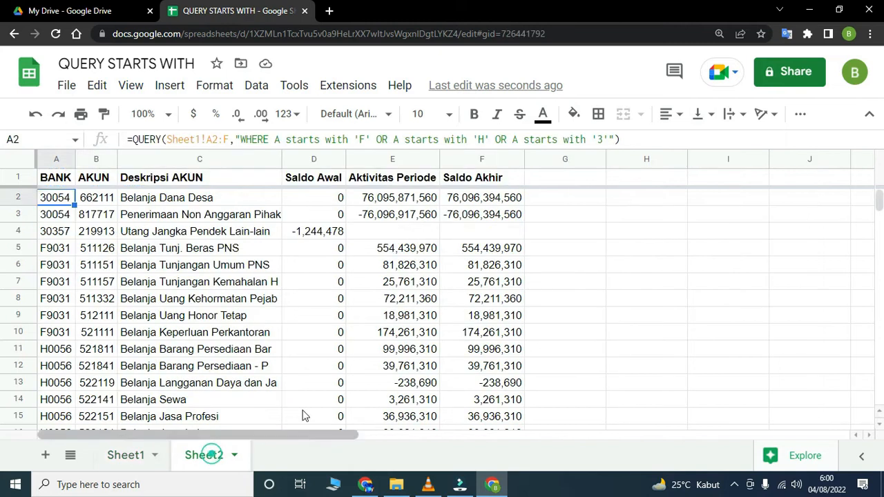
left_click(604, 140)
left_click(273, 138)
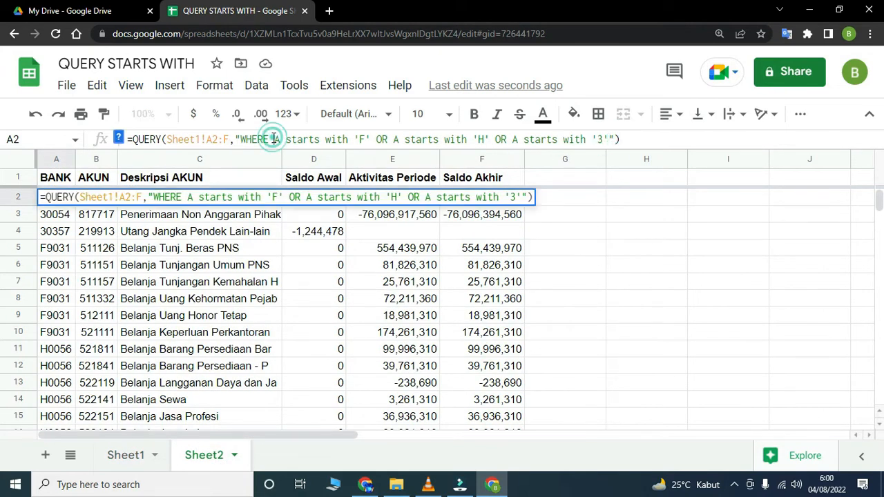
type("(")
left_click(615, 138)
type(") ")
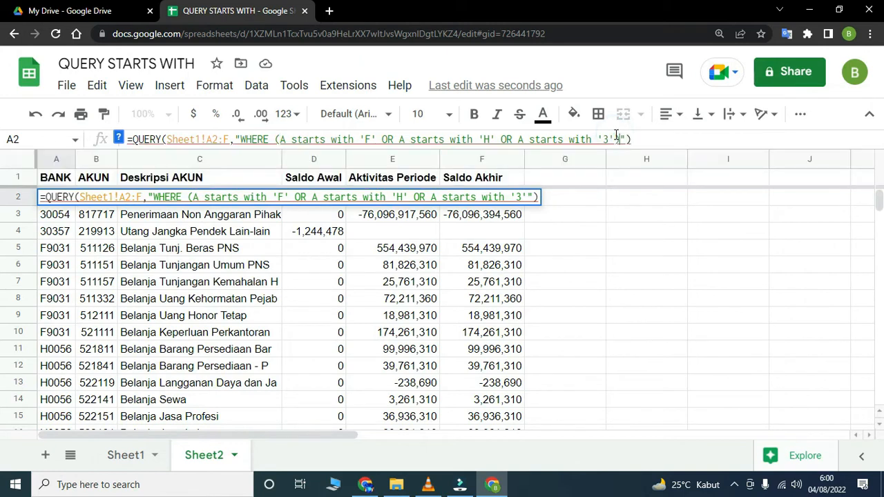
type("AND B")
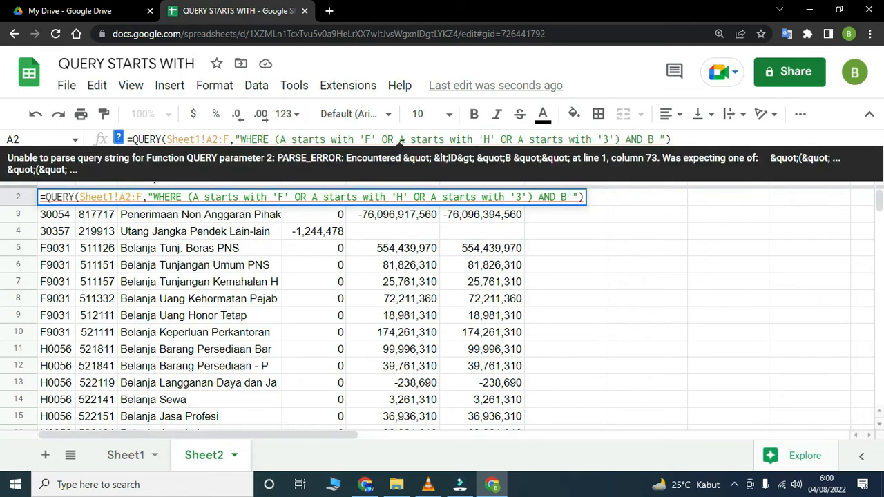
- Append AND B starts with 5 after the parenthesised conditions in the A2 query and apply the formula
left_click_drag(411, 139, 475, 133)
key("ctrl+c")
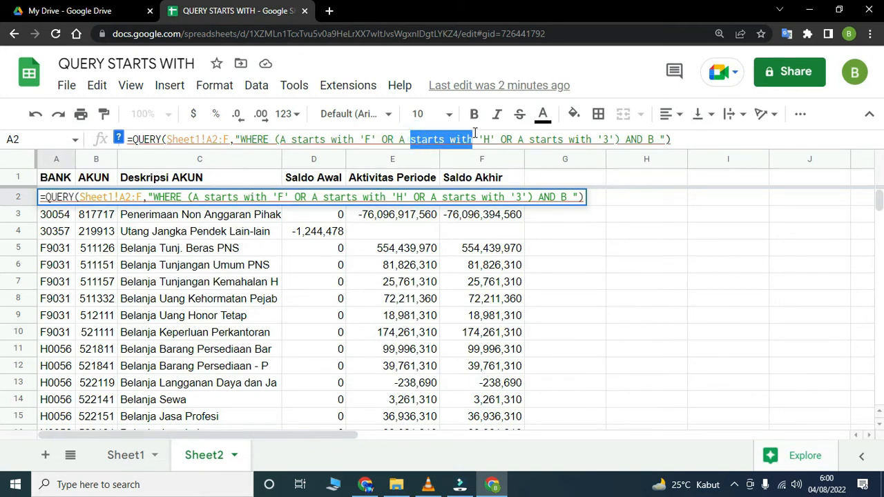
left_click(658, 138)
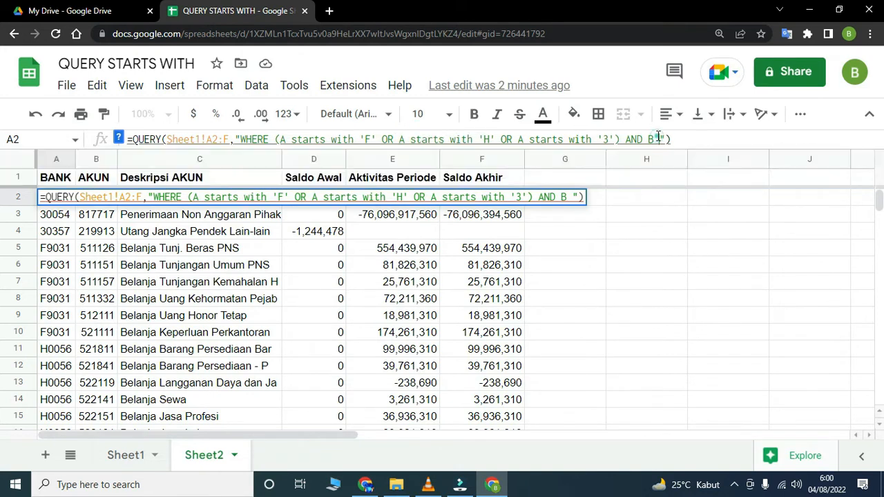
key("ctrl+v")
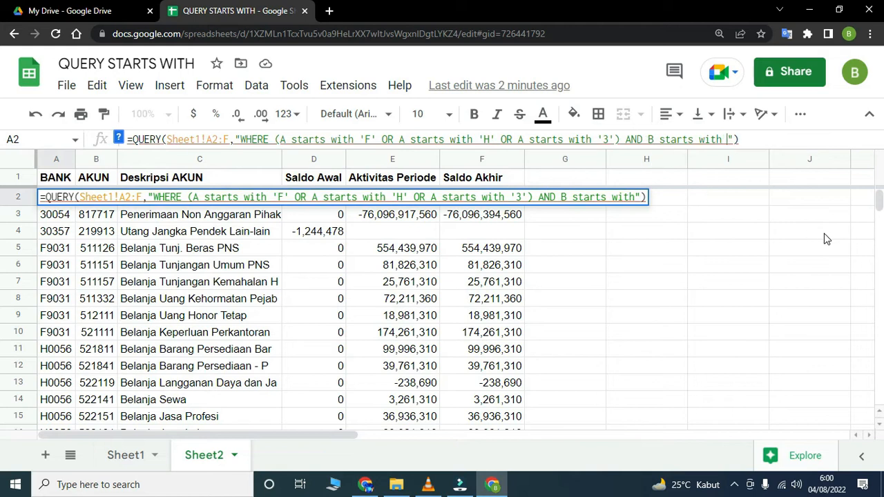
type("5")
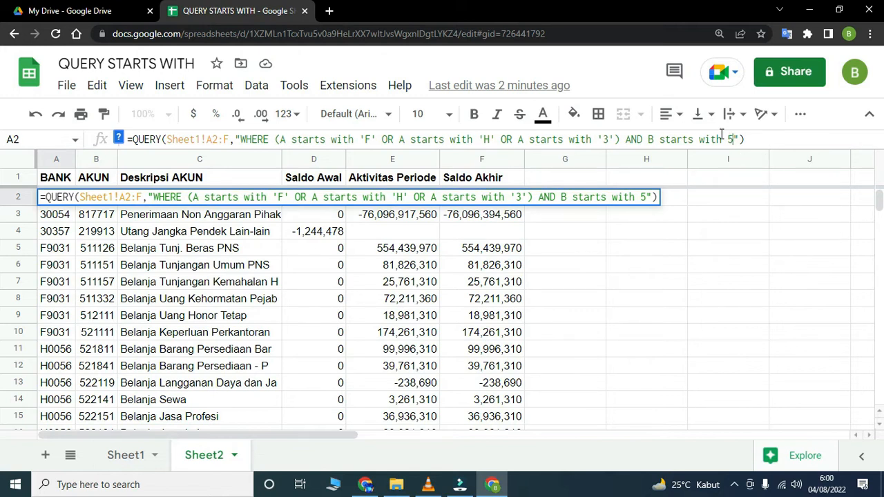
key("Return")
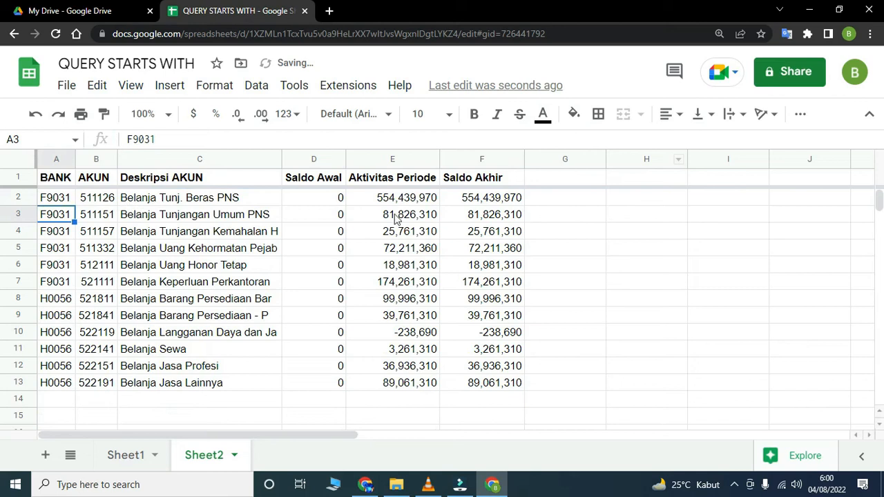
- Replace '3' with an unquoted 3 in the third column A condition of the A2 query
left_click(46, 197)
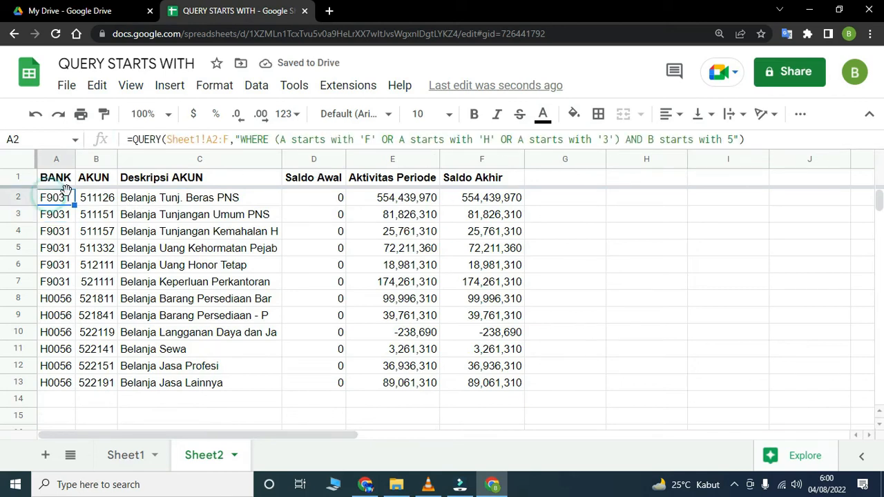
left_click_drag(598, 136, 613, 134)
type("3")
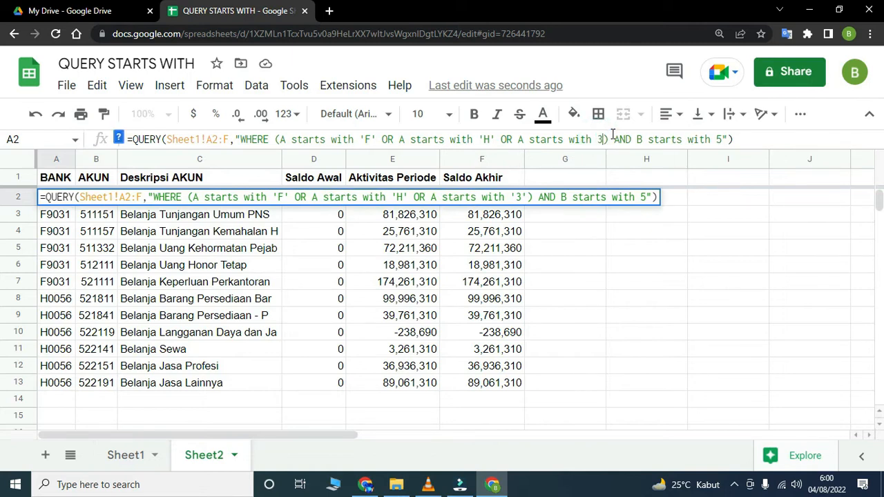
key("Return")
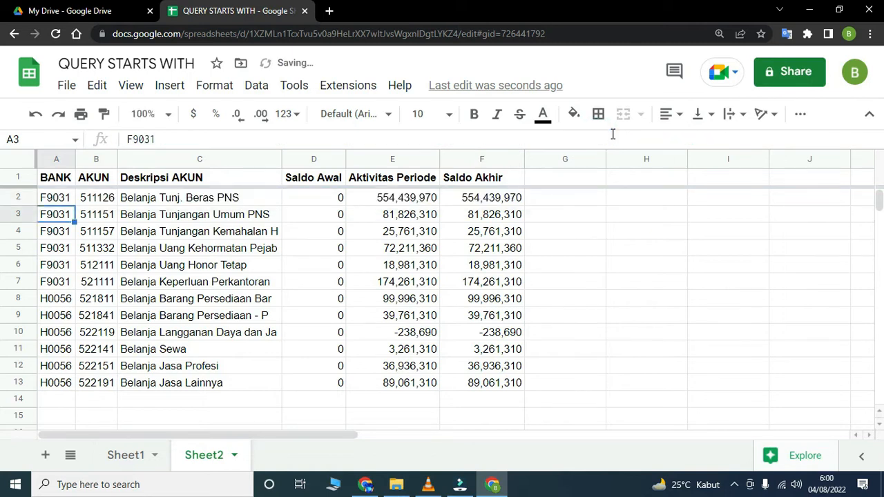
left_click(63, 197)
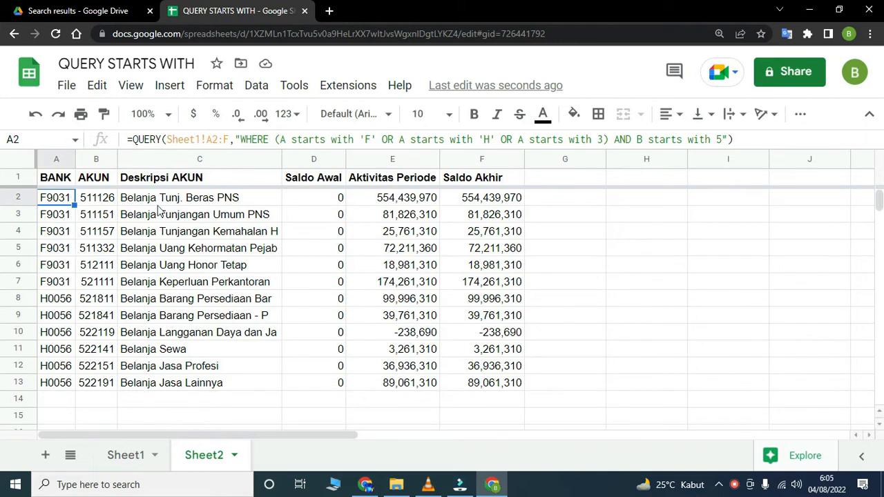
- Insert two blank rows above the header row in Sheet2 and check the shifted QUERY formula in A4
left_click(28, 179)
right_click(28, 179)
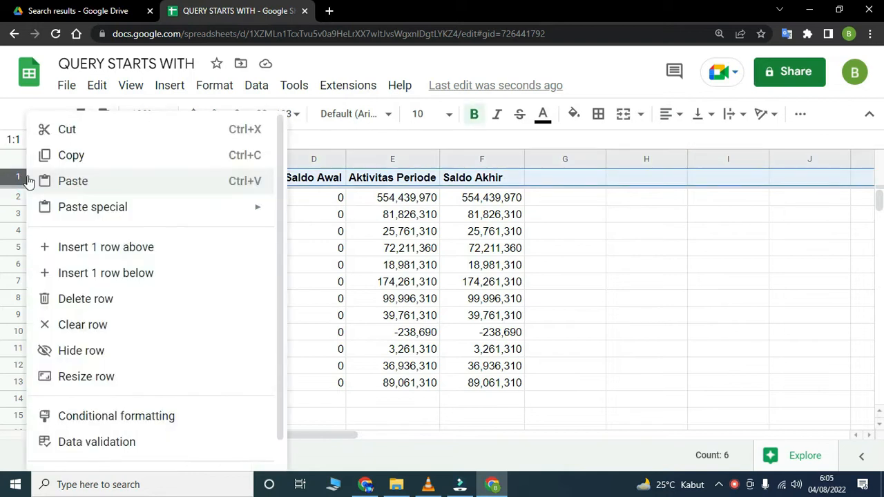
left_click(51, 247)
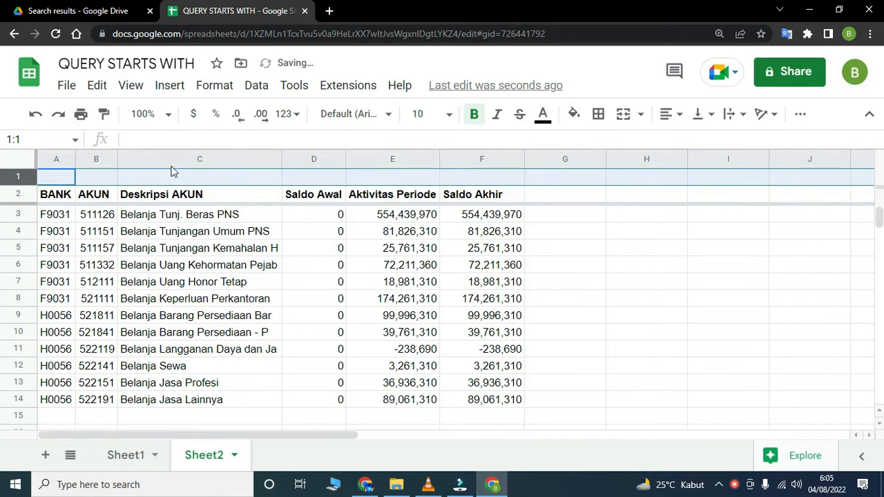
right_click(20, 178)
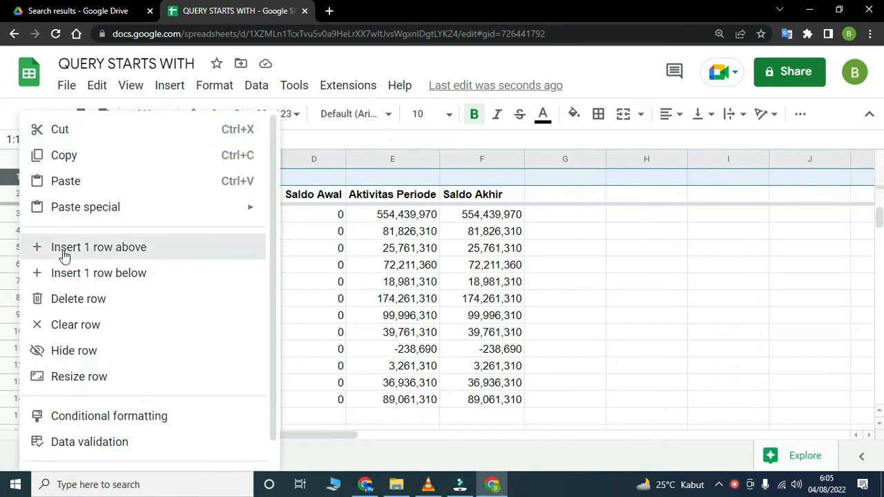
left_click(63, 254)
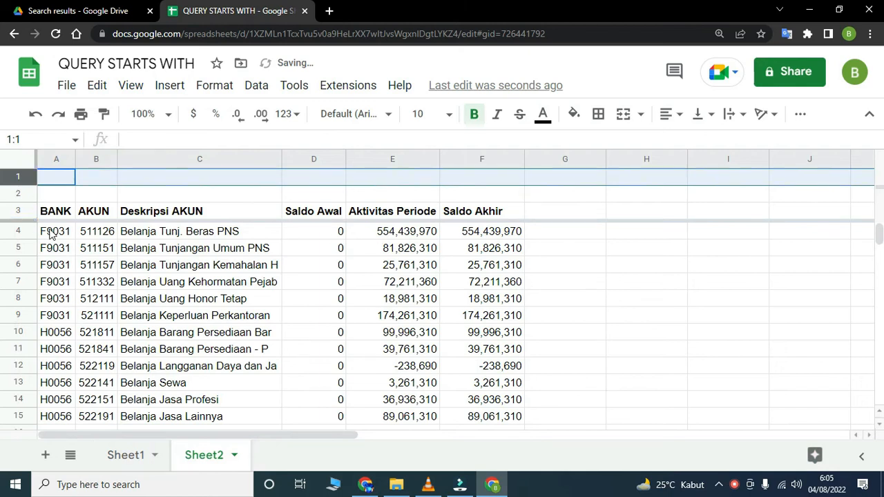
left_click(51, 235)
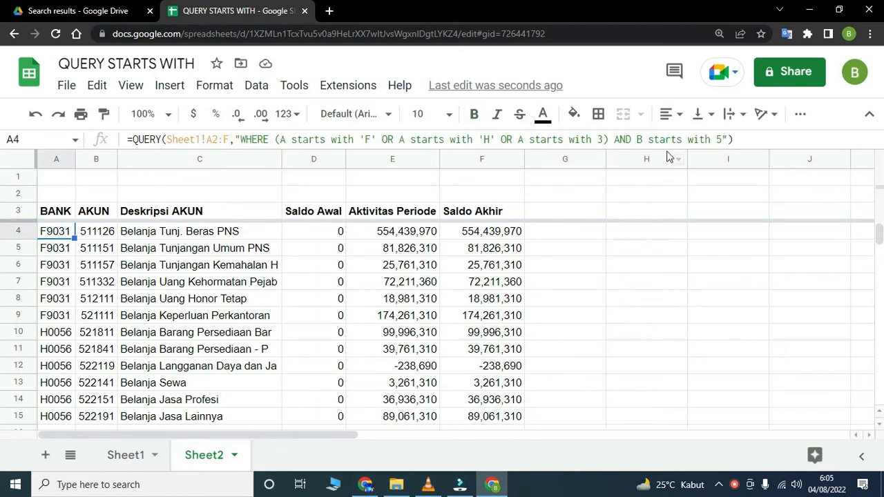
- Enter the filter criteria above the headers: F in A1, H0056 in A2 and 5 in B1
left_click(57, 180)
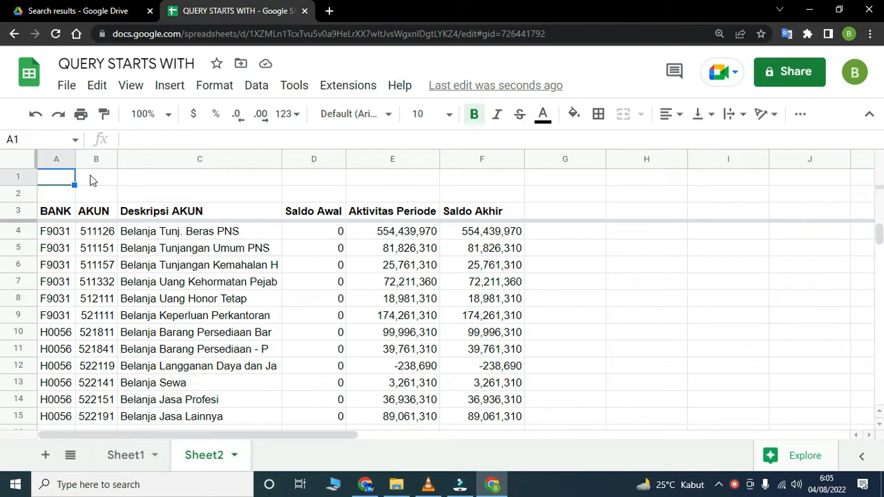
type("F")
key("Return")
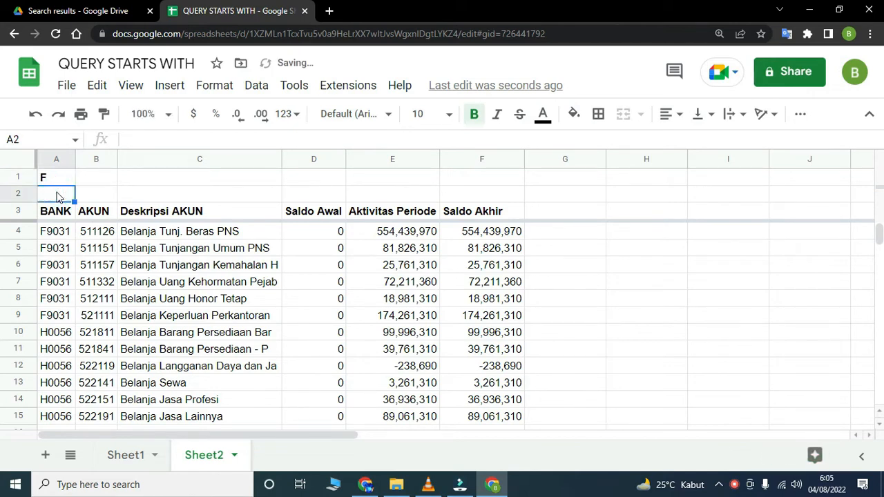
type("H")
left_click(98, 181)
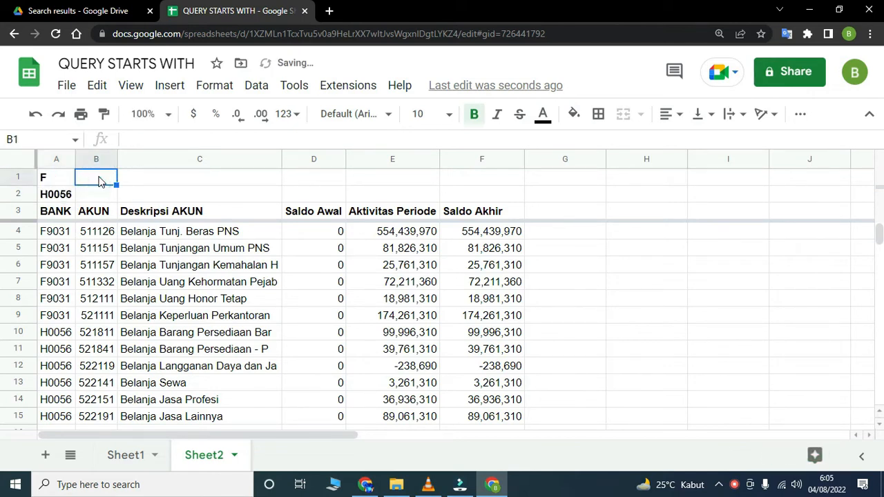
type("5")
key("Return")
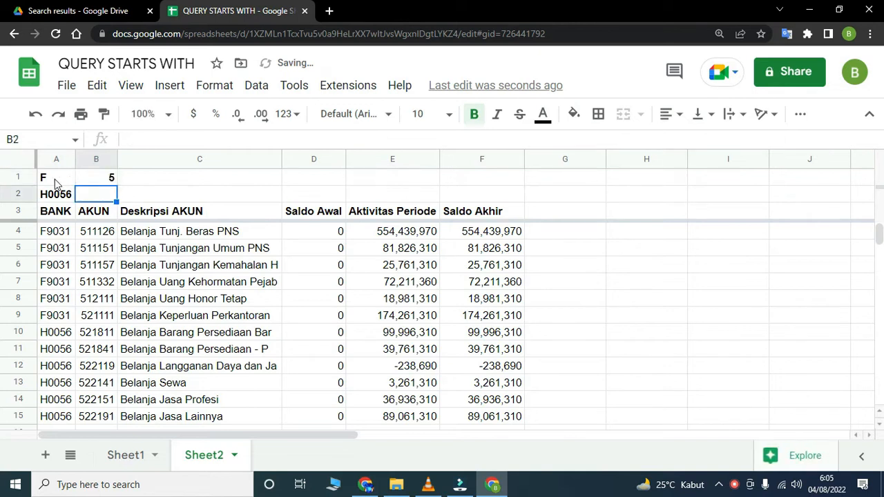
- Shorten the second BANK criterion in A2 to H
left_click(53, 180)
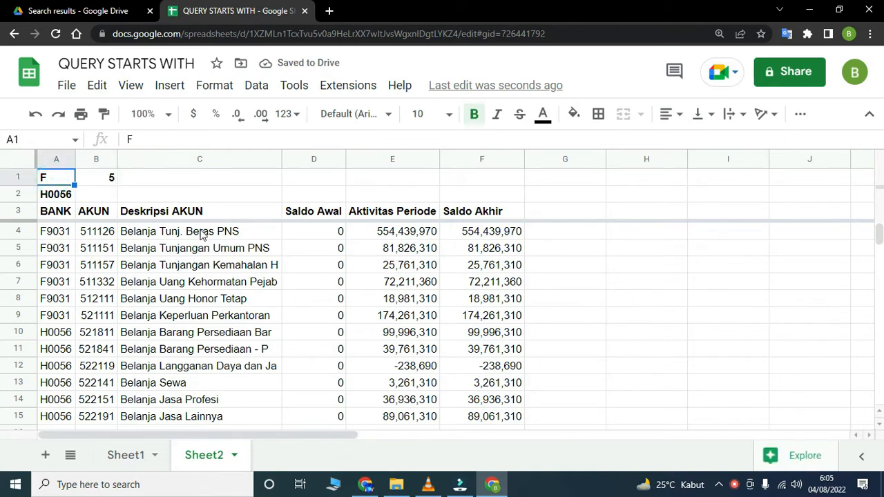
double_click(67, 194)
left_click_drag(46, 196, 98, 193)
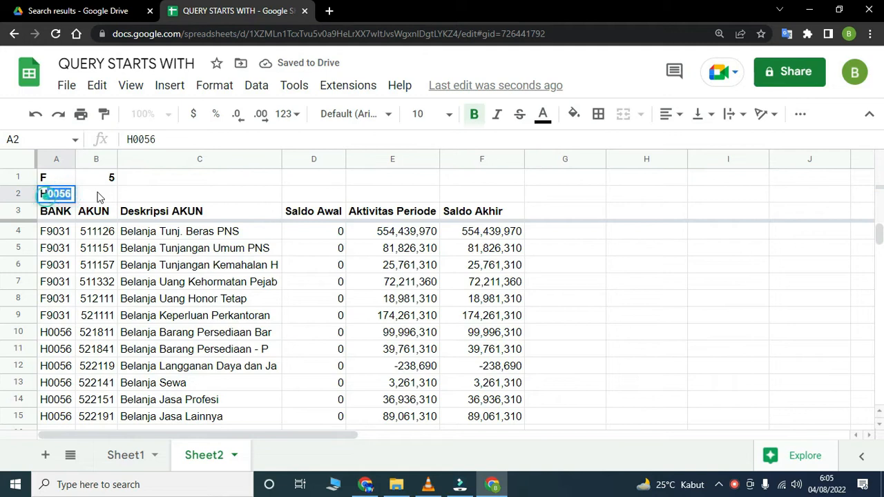
key("BackSpace")
key("Return")
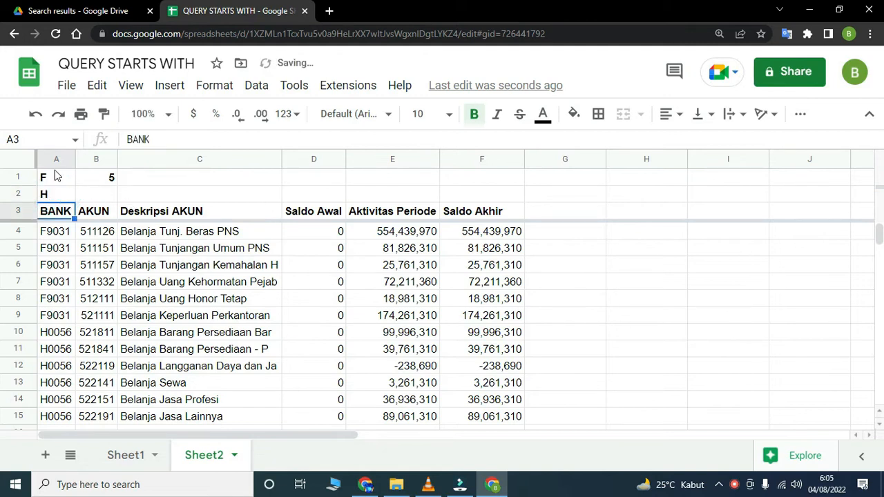
- Replace the literal F in the first column A condition of the A4 query with the cell reference "&A1&" inside the single quotes
left_click(61, 233)
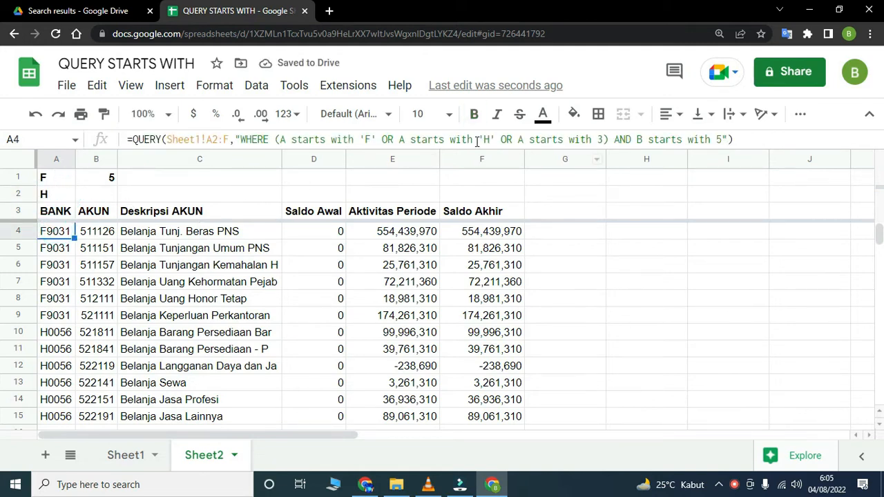
left_click(363, 137)
double_click(366, 139)
type("\"")
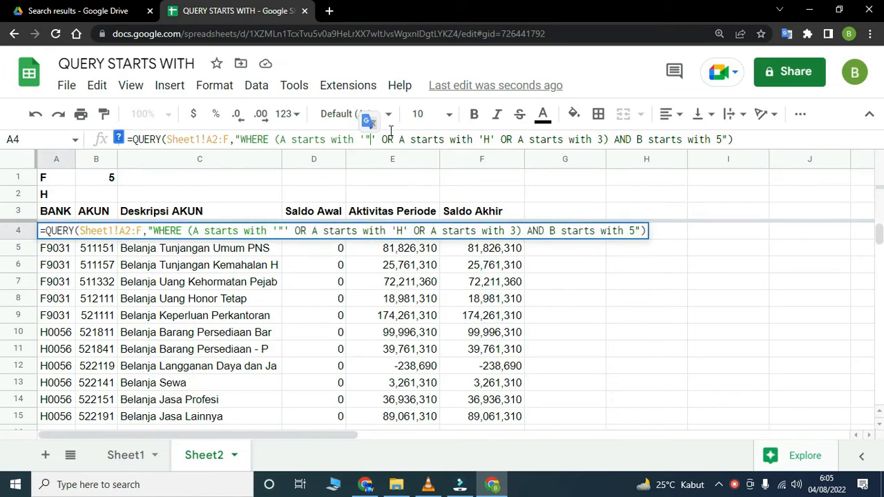
type("\"")
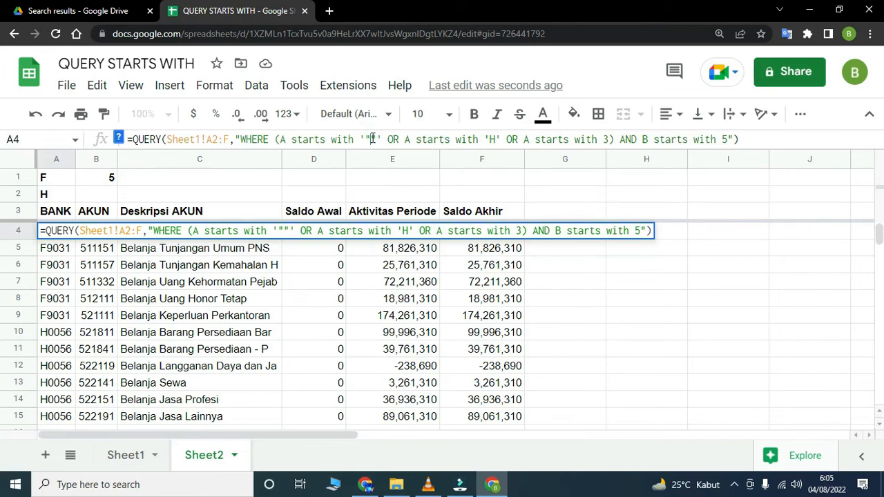
type("&&")
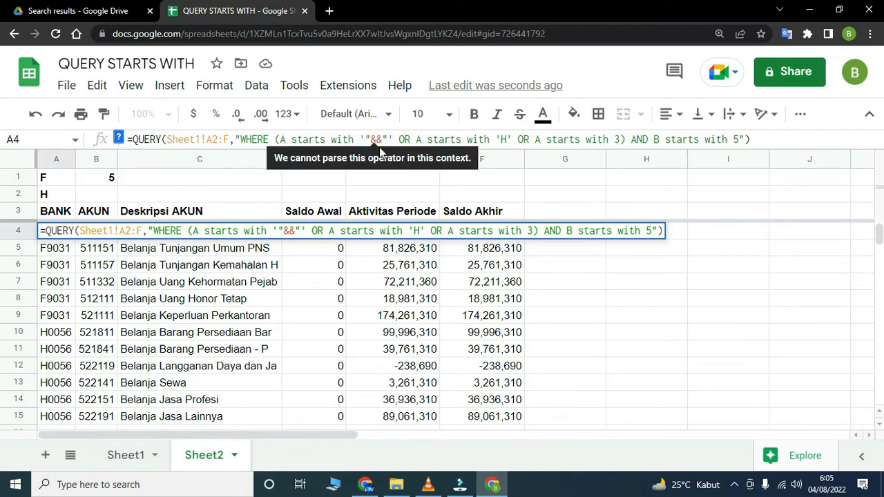
left_click(379, 147)
type("A1")
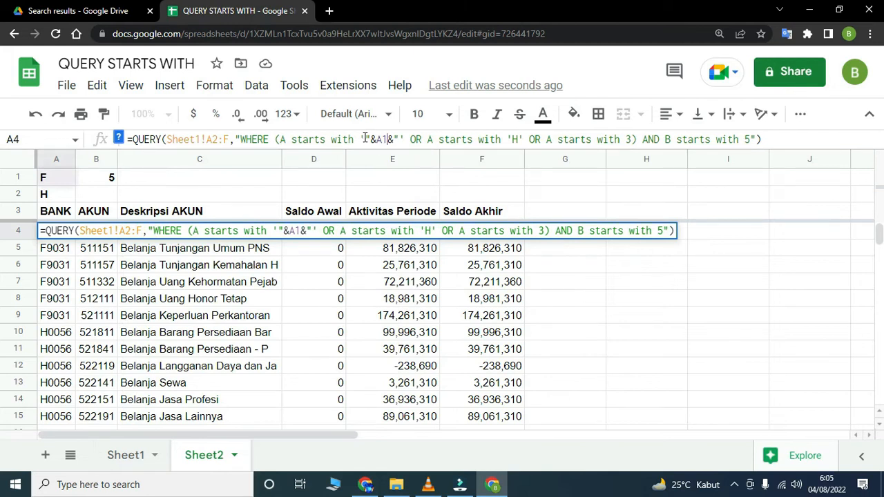
- Replace 'H' in the second column A condition of the A4 query with '"&A2&"', reusing the A1 reference text
left_click_drag(359, 140, 403, 140)
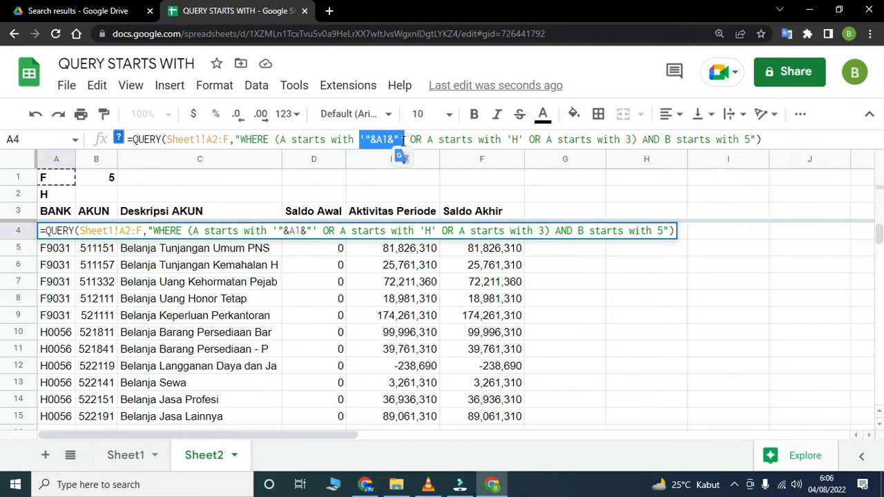
left_click_drag(506, 138, 524, 137)
type("'\"&A1&\"'")
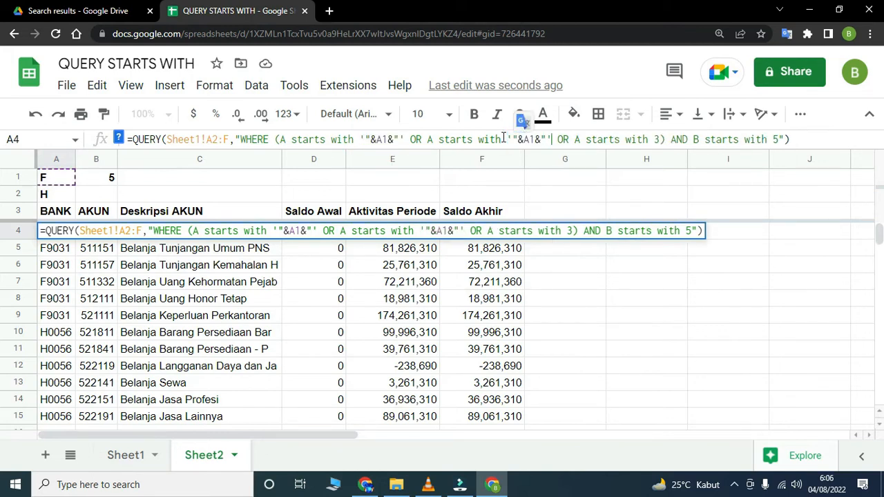
left_click_drag(529, 138, 535, 138)
type("2")
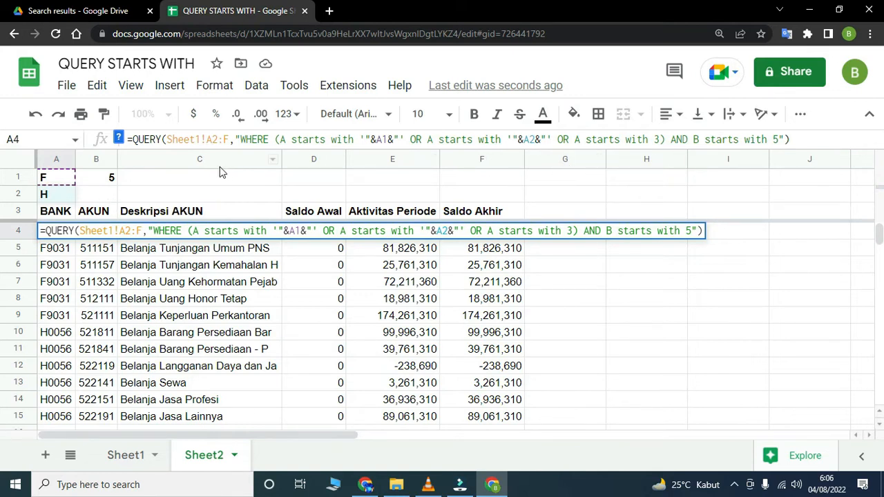
- Replace the 5 in the column B condition of the A4 query with the unquoted reference "&B1&" and apply the formula
double_click(775, 139)
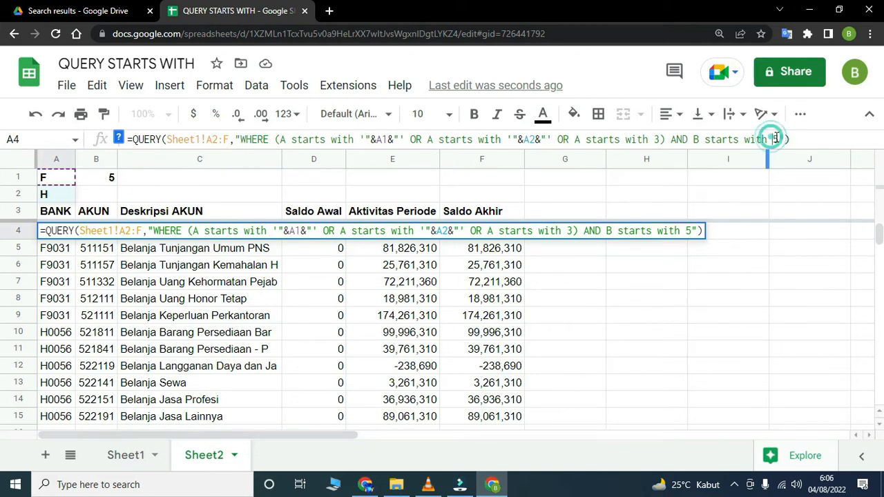
type("'\"&A1&\"'")
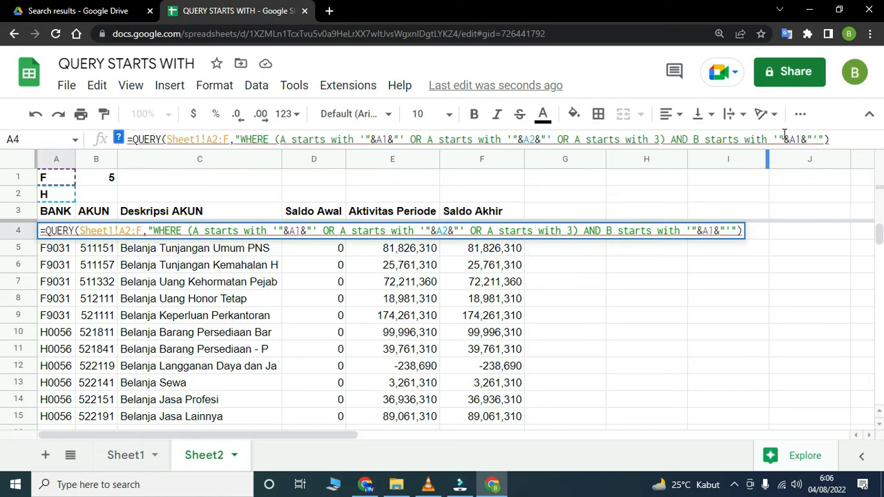
left_click(778, 139)
key("BackSpace")
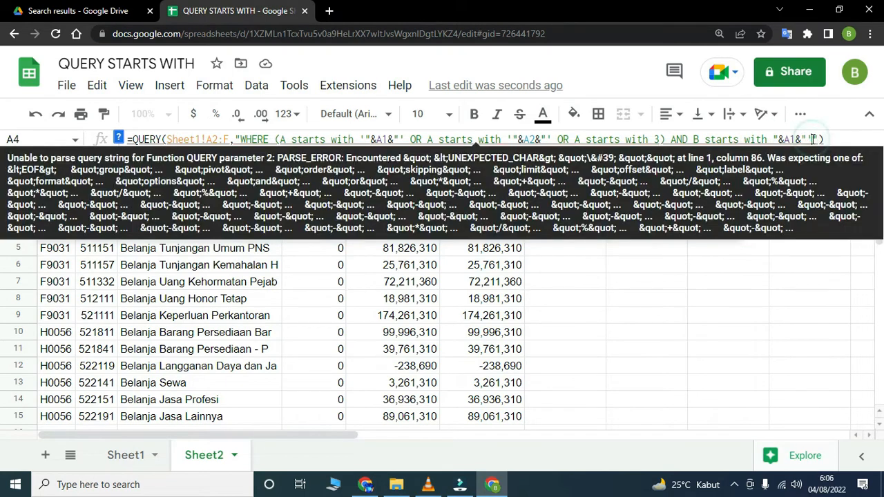
key("BackSpace")
double_click(787, 139)
type("B1")
key("Return")
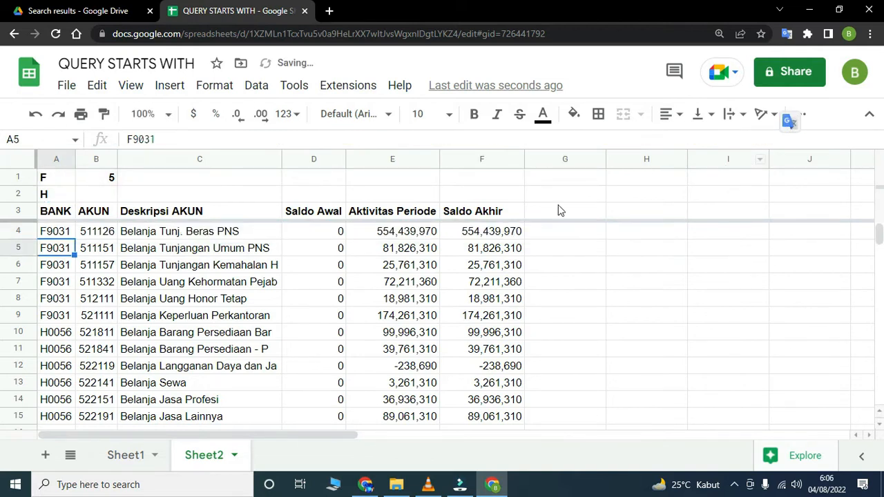
- Insert one row above the header row in Sheet2 and enter 3 as the third BANK criterion in A3
left_click(17, 214)
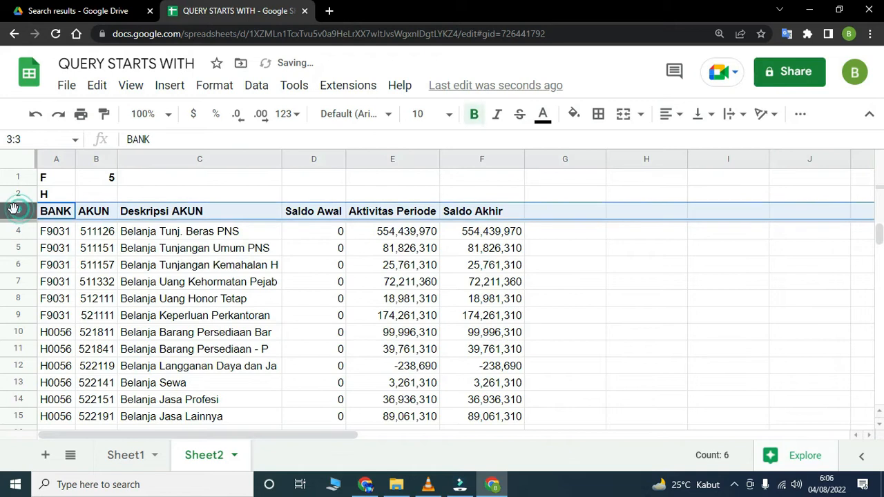
right_click(16, 214)
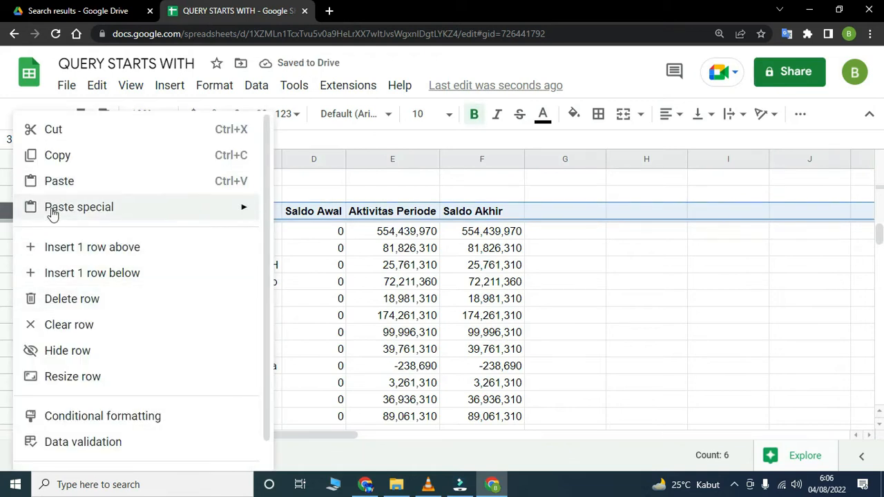
left_click(59, 247)
left_click(44, 210)
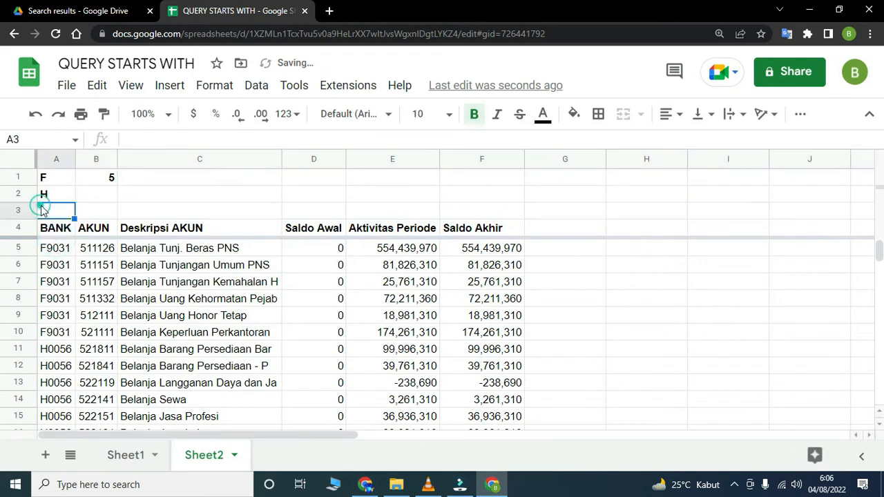
scroll(83, 283, "down", 3)
scroll(82, 283, "up", 3)
type("3")
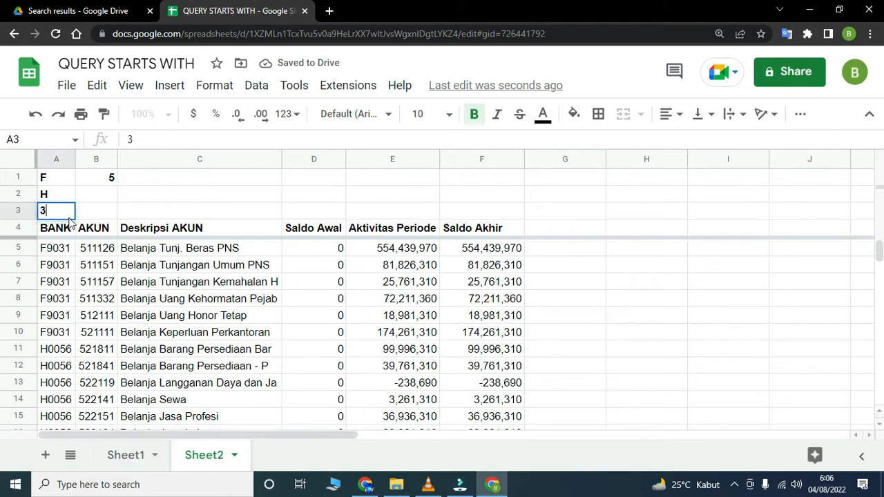
key("Return")
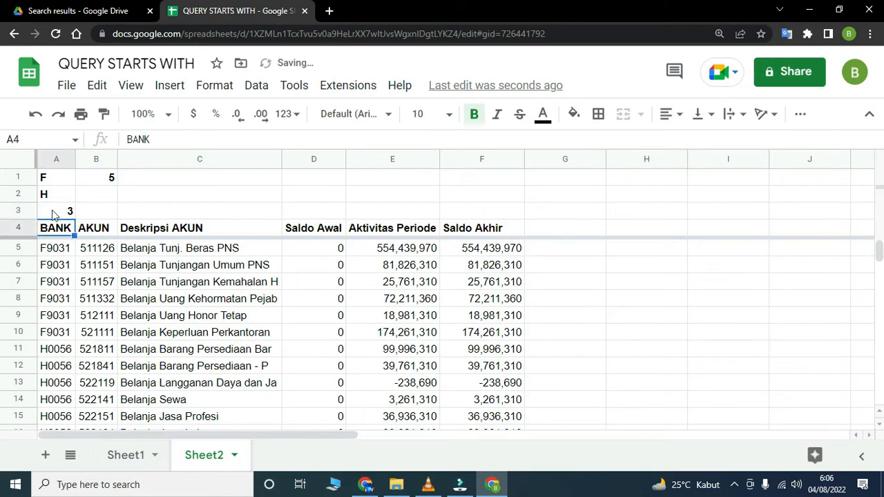
left_click(54, 214)
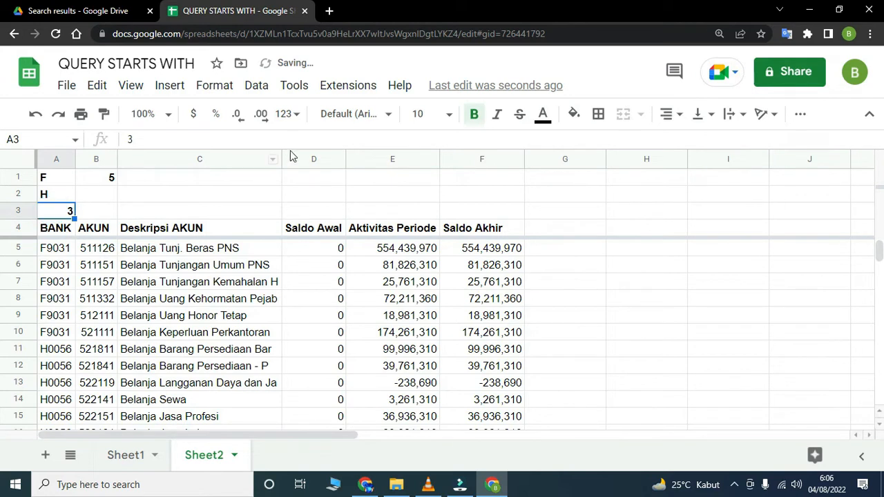
- Replace the 3 in the third column A condition of the A5 query with "&A3&" without single quotes, apply it and check the formula
left_click(59, 248)
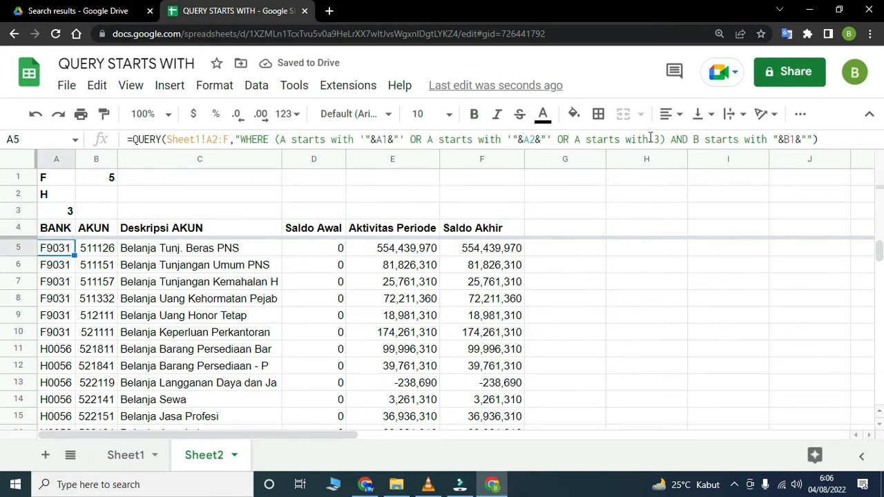
left_click_drag(650, 138, 658, 138)
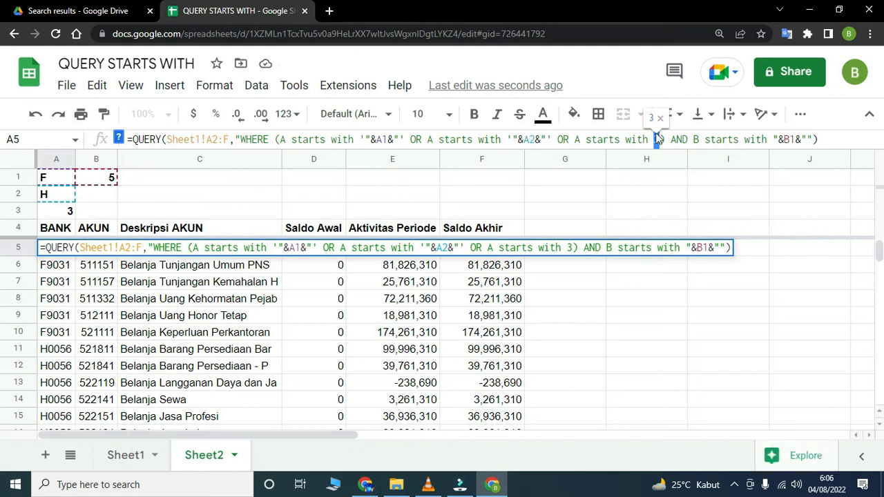
type("'\"&A1&\"'")
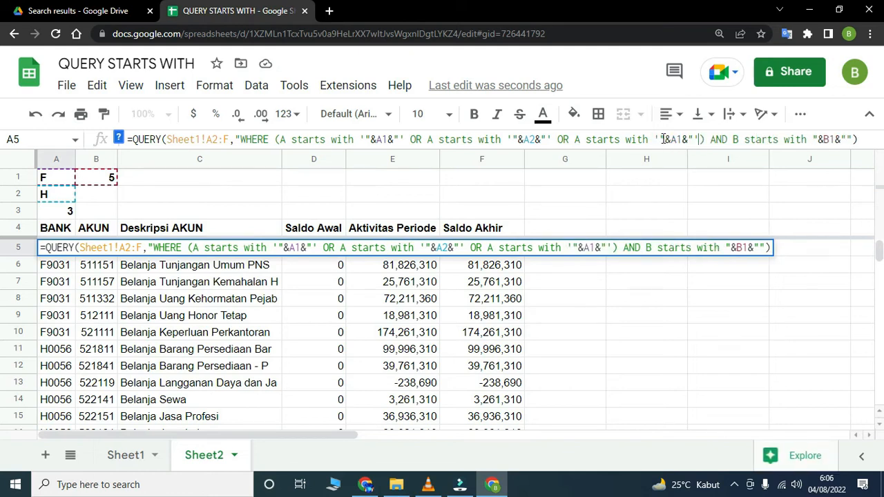
left_click(658, 140)
key("BackSpace")
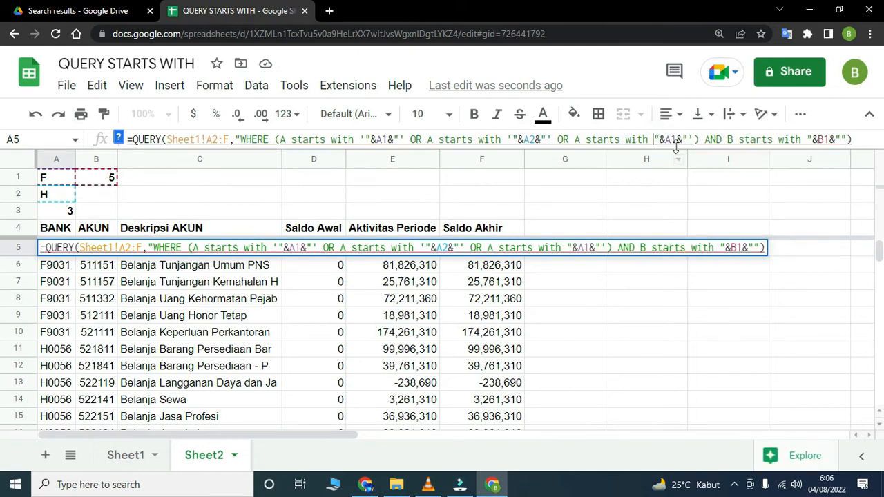
left_click(691, 139)
key("BackSpace")
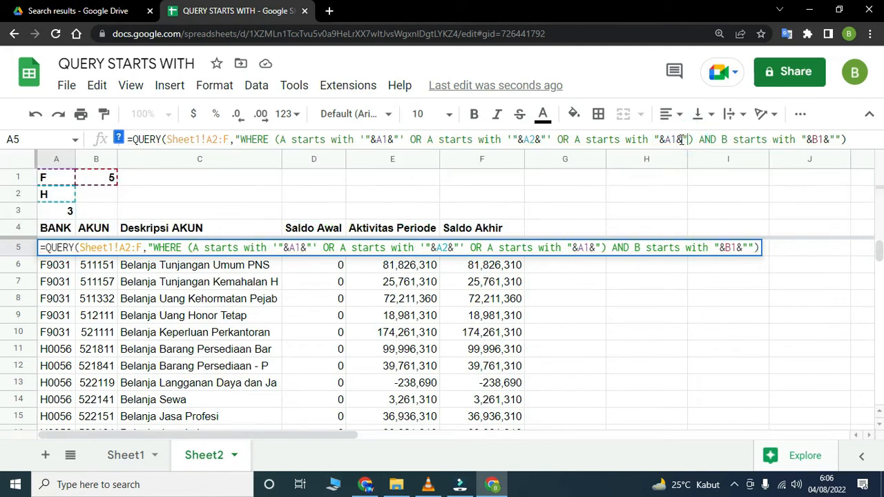
left_click(677, 137)
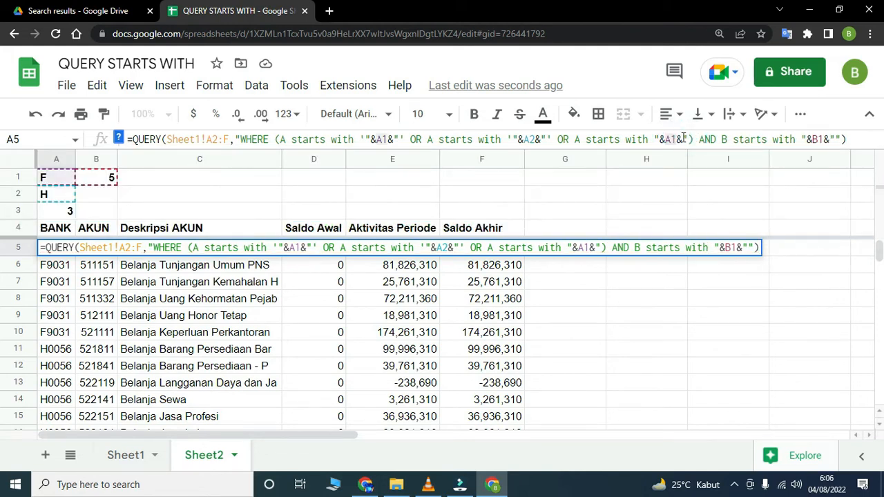
key("Return")
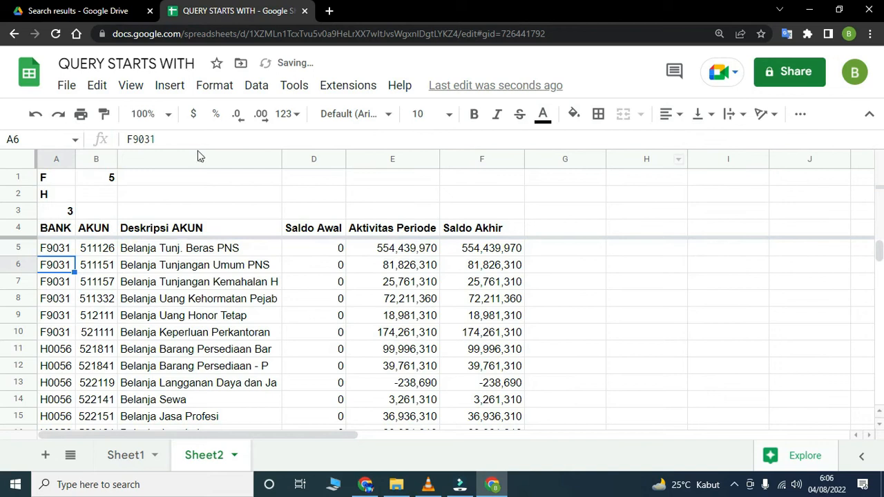
left_click(55, 247)
scroll(69, 315, "down", 3)
scroll(69, 316, "up", 3)
scroll(69, 310, "down", 2)
scroll(76, 317, "up", 2)
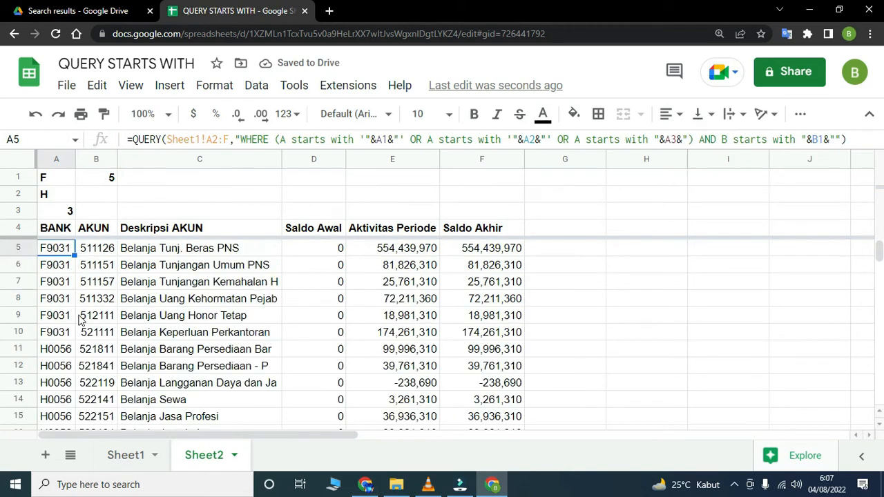
- Change the BANK criterion in A1 to lowercase f to test the query's case sensitivity
left_click(51, 184)
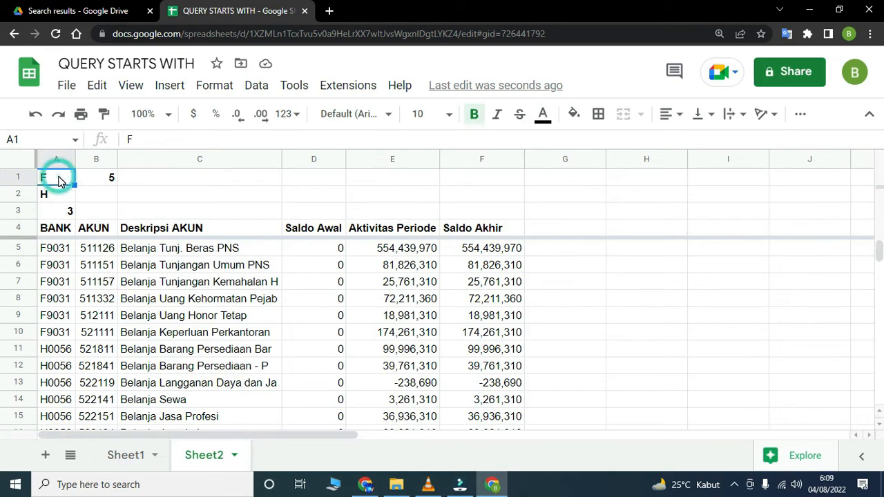
type("f")
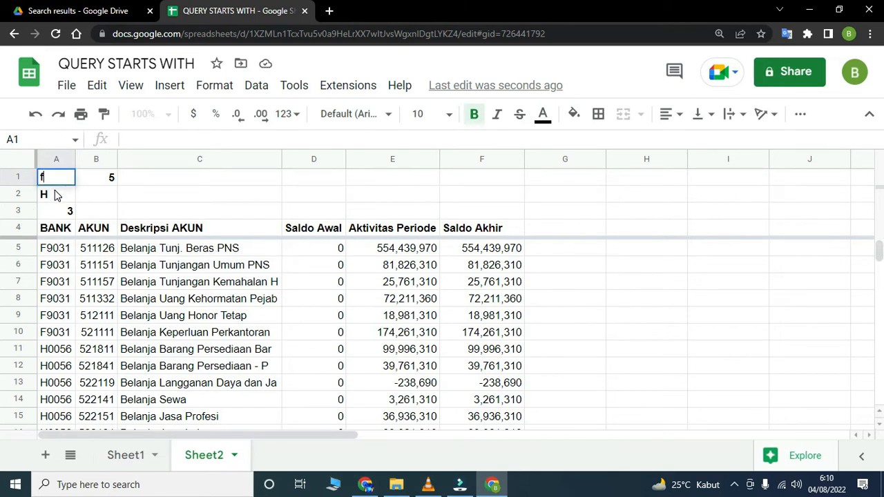
key("Return")
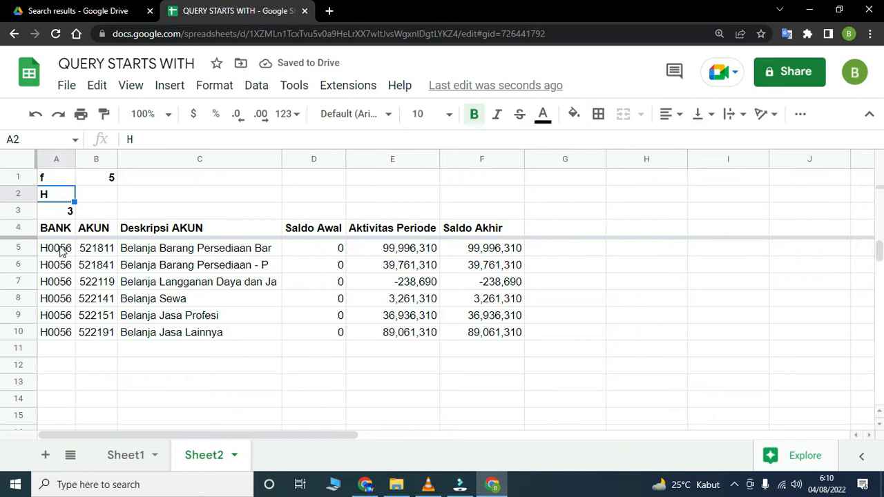
left_click(51, 178)
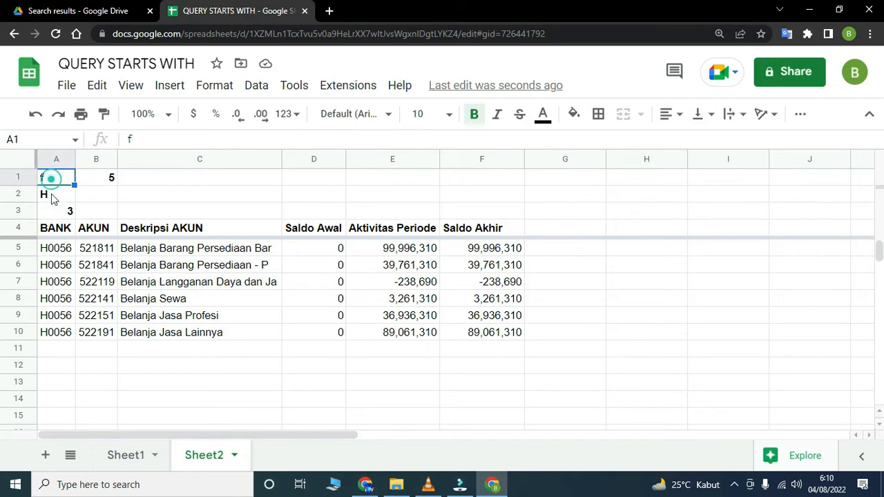
- Wrap column A in the first starts with condition of the A5 query as lower(A) and apply the formula
left_click(51, 250)
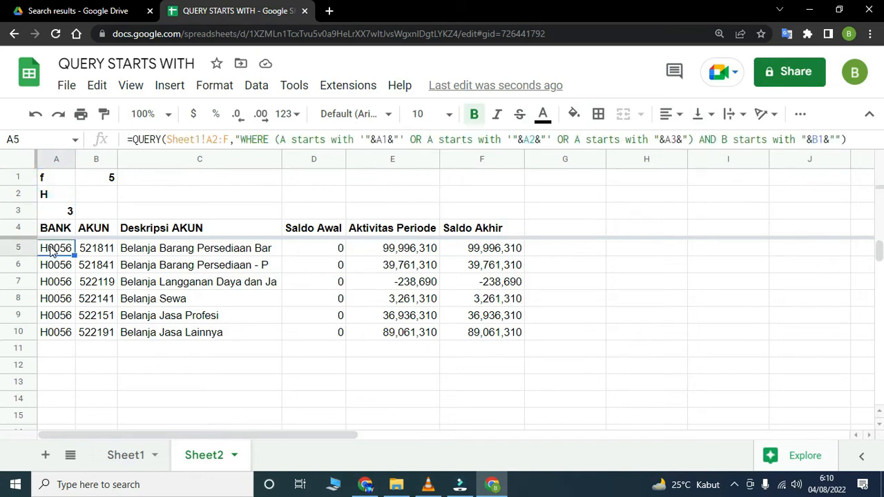
left_click(281, 139)
type("lower(")
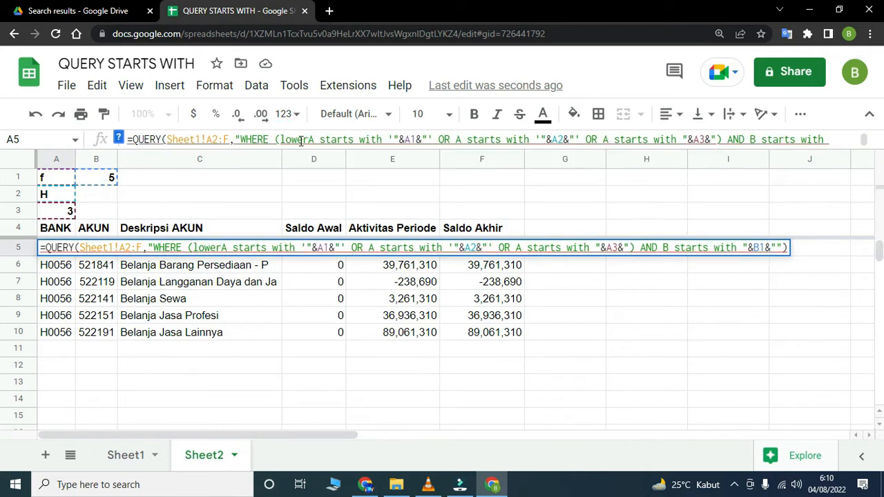
left_click(326, 140)
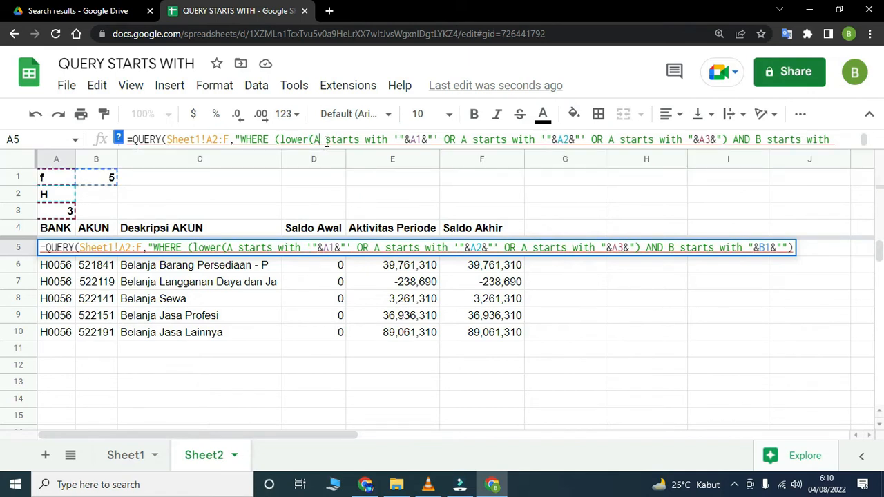
type(")")
key("Return")
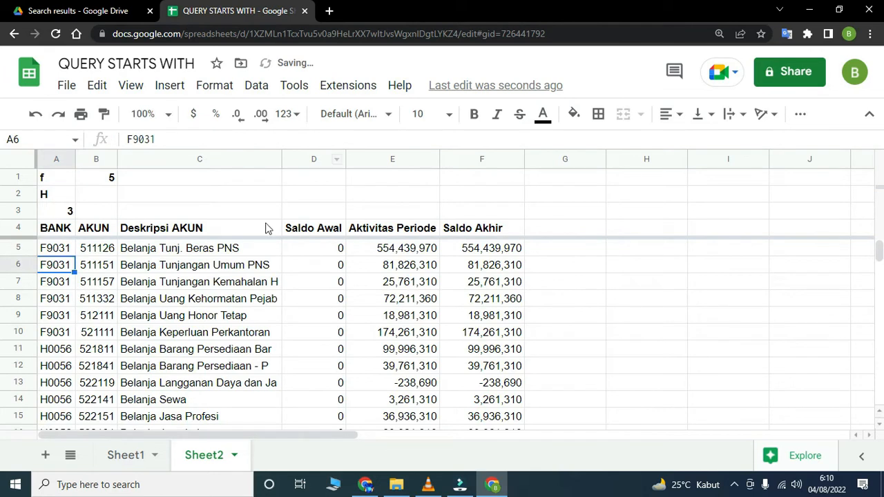
- Wrap column A in the second starts with condition of the A5 query as lower(A), apply it and check the A2 criterion
left_click(62, 252)
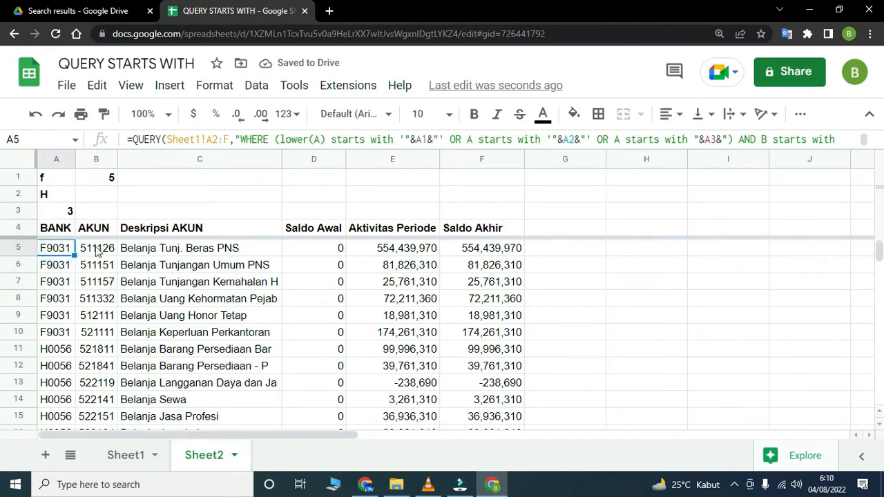
left_click(468, 138)
type("lower(A")
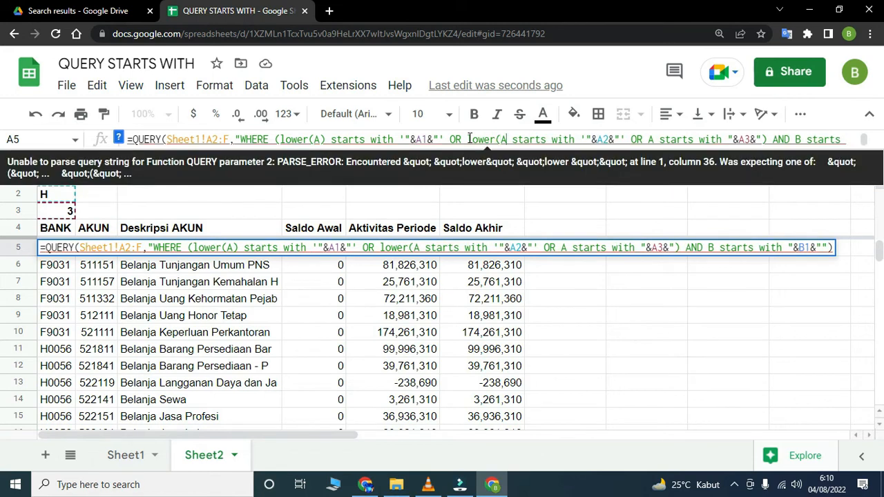
type(")")
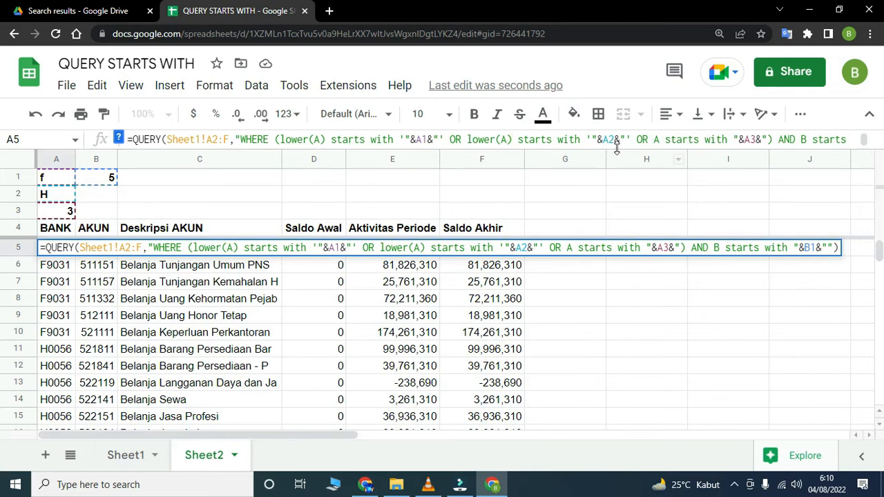
key("Return")
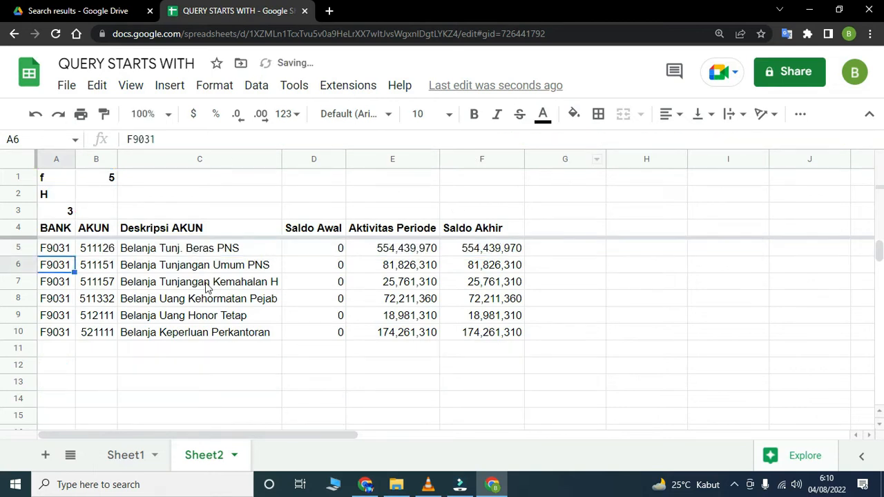
left_click(43, 196)
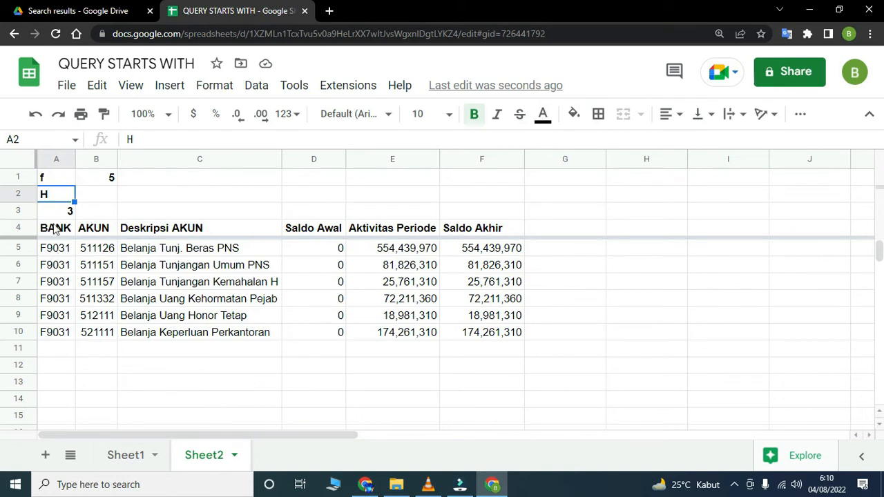
- Wrap the quoted A2 reference in the A5 query as lower('"&A2&"') and apply the formula
left_click(54, 253)
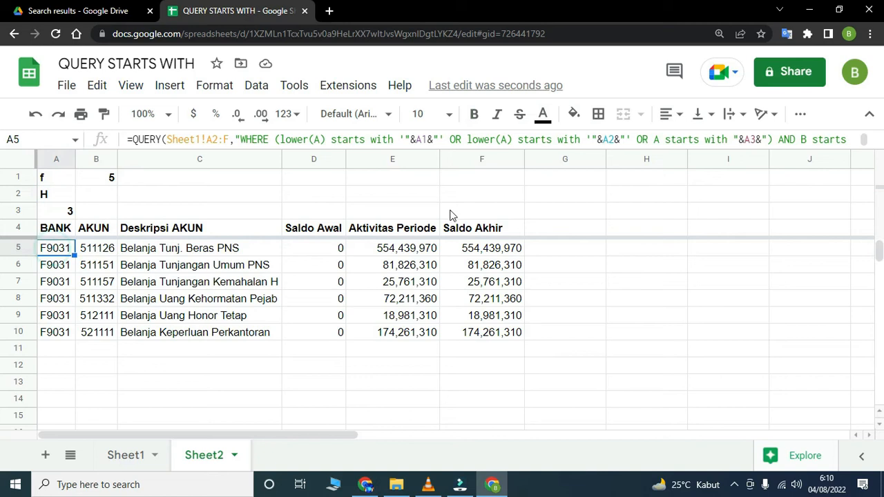
left_click(586, 138)
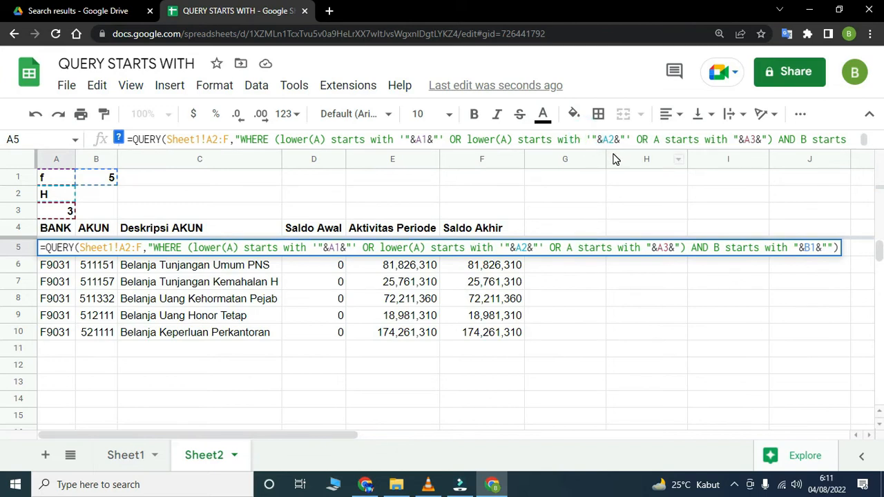
type("lower(")
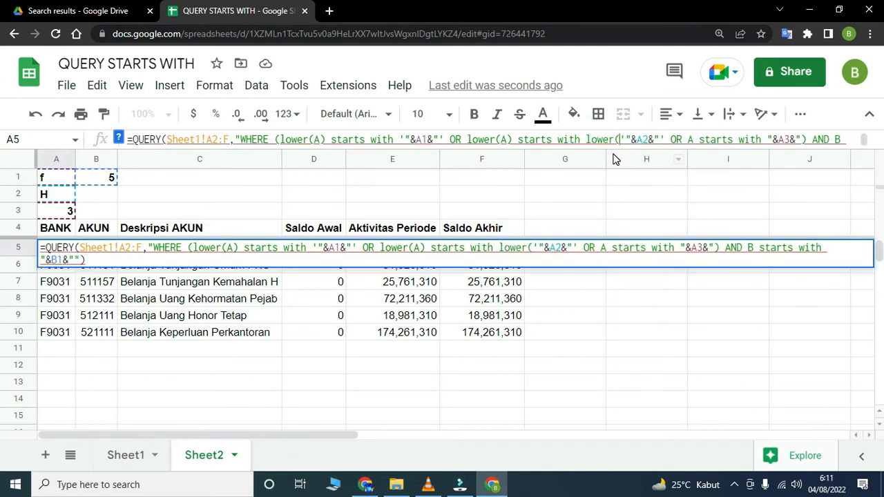
left_click(665, 139)
type(")")
key("Return")
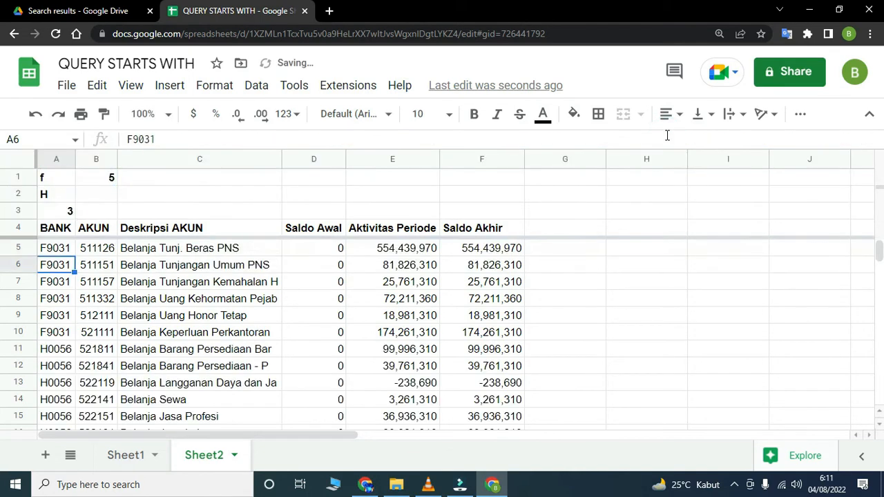
- Wrap the quoted A1 reference in the A5 query as lower('"&A1&"') and apply the formula
left_click(65, 234)
left_click(64, 247)
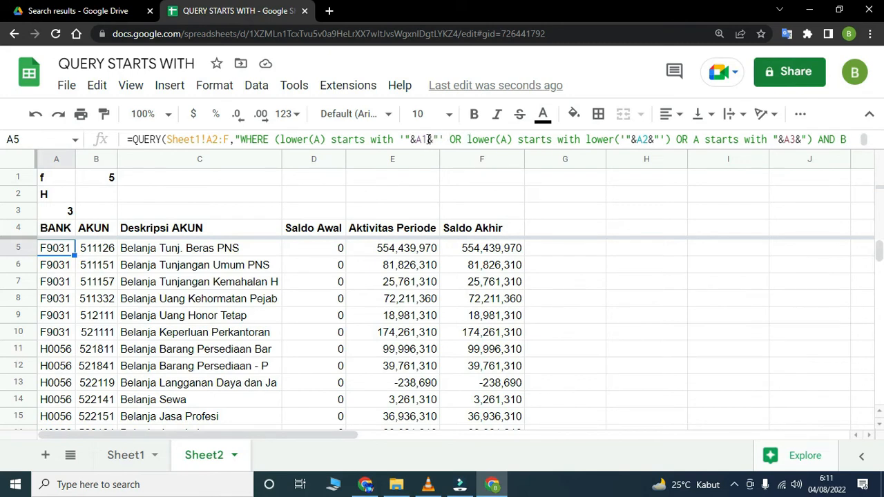
left_click(399, 138)
type("lower(")
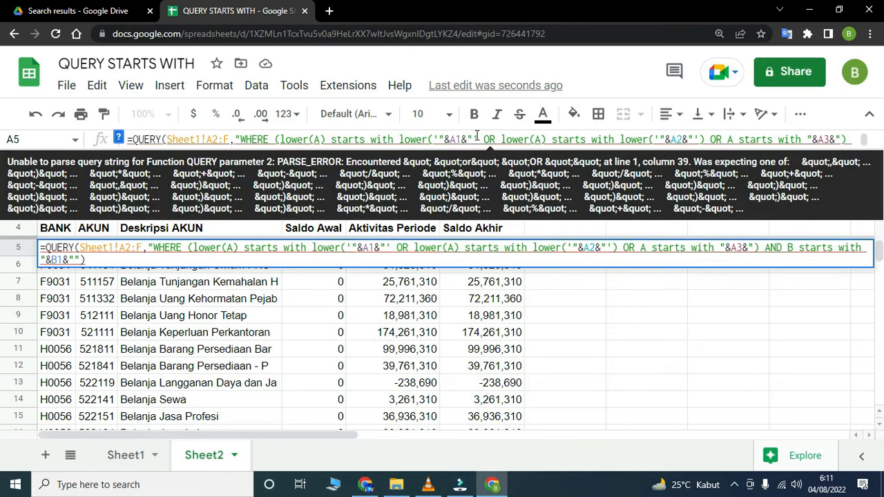
type(")")
key("Return")
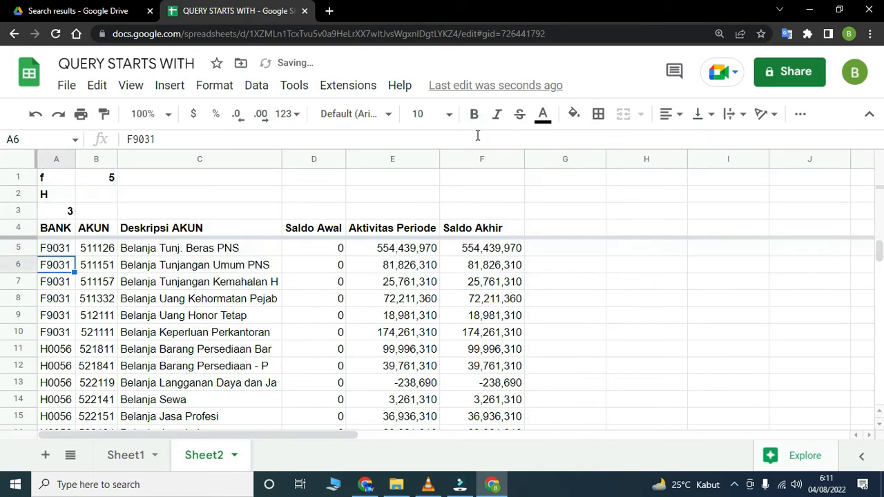
- Change the BANK criterion in A2 to lowercase h to test the case-insensitive query
left_click(45, 196)
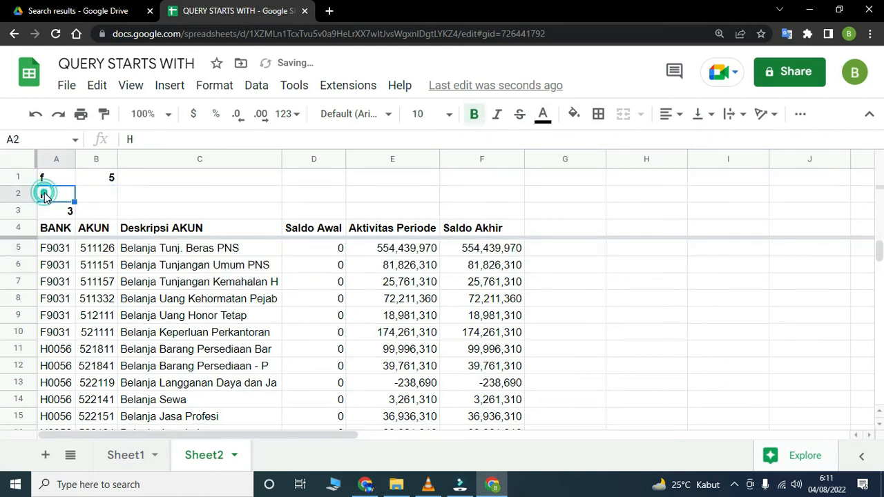
type("h")
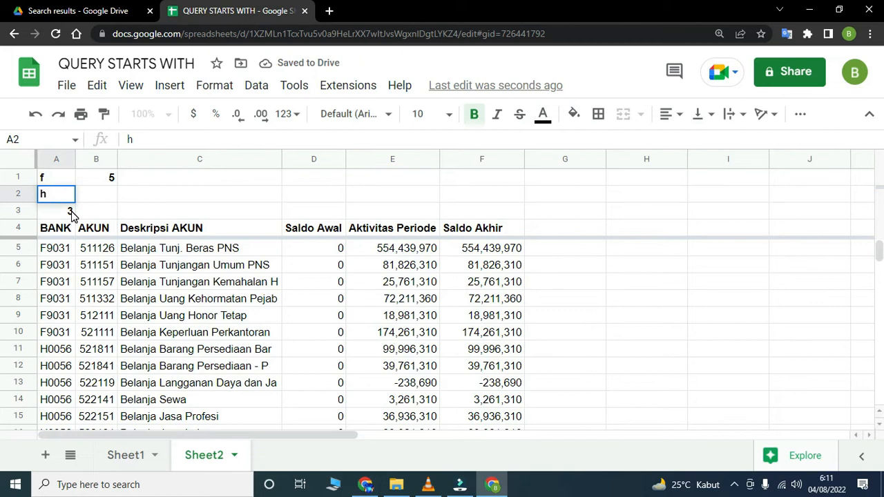
key("Return")
left_click(63, 194)
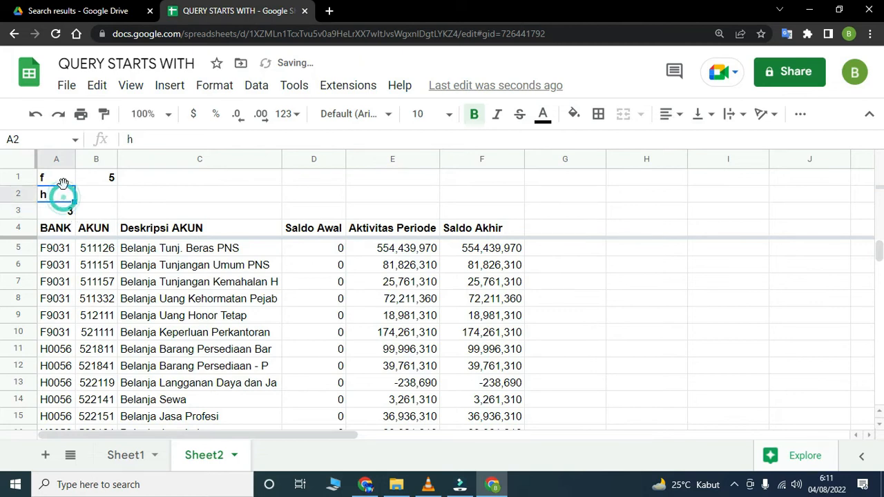
- Set the BANK criteria to uppercase F in A1 and uppercase H in A2
left_click(58, 179)
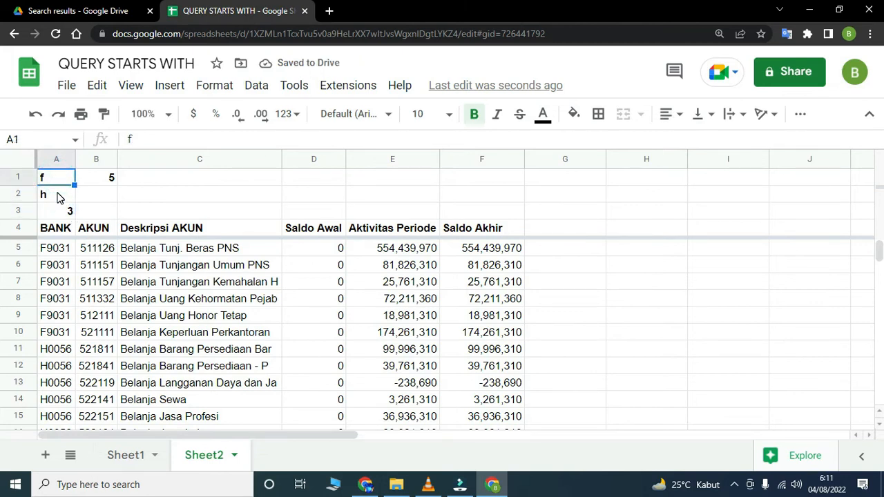
type("F")
key("Return")
type("H")
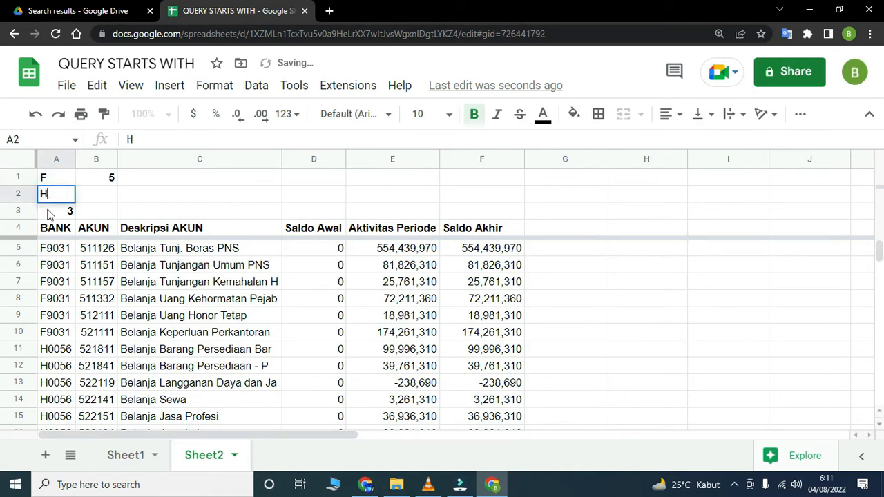
key("Return")
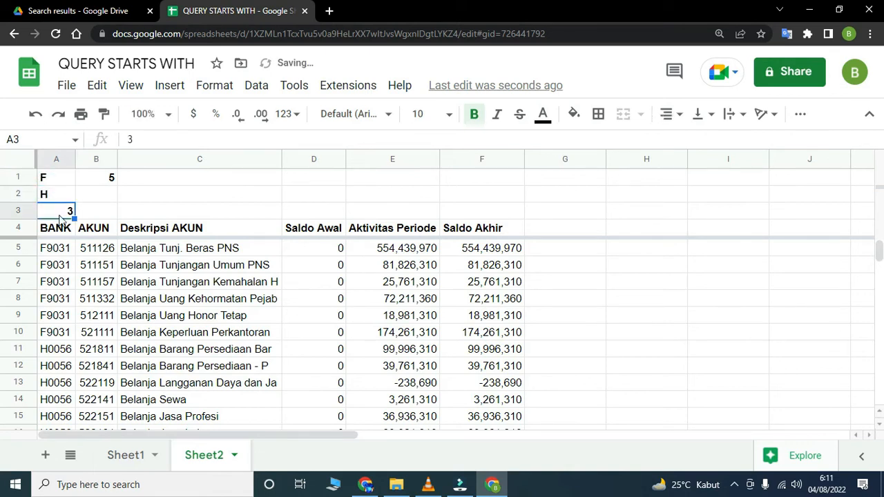
- Change the BANK criterion in A1 to uppercase D and look through the filtered rows
left_click(59, 180)
type("D")
key("Return")
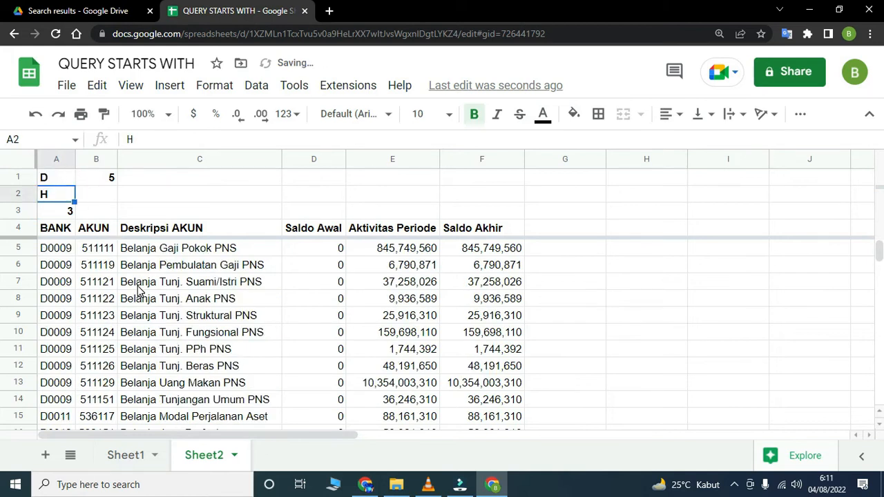
scroll(138, 297, "down", 5)
scroll(110, 290, "up", 4)
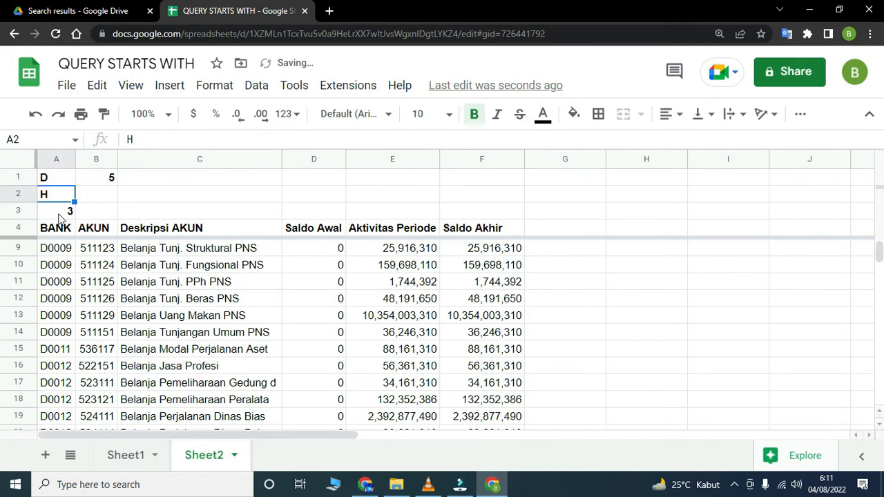
- Change the BANK criterion in A1 to lowercase d and check the filtered rows
left_click(55, 180)
type("d")
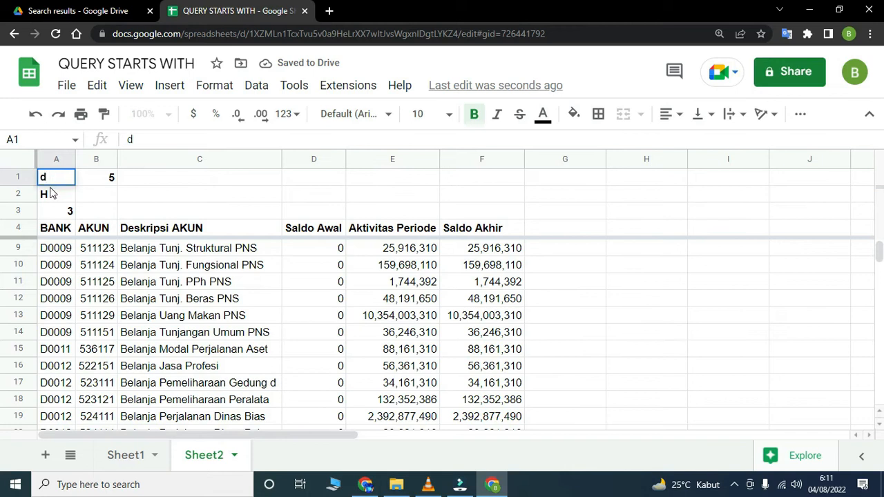
key("Return")
scroll(103, 249, "down", 4)
scroll(104, 252, "up", 5)
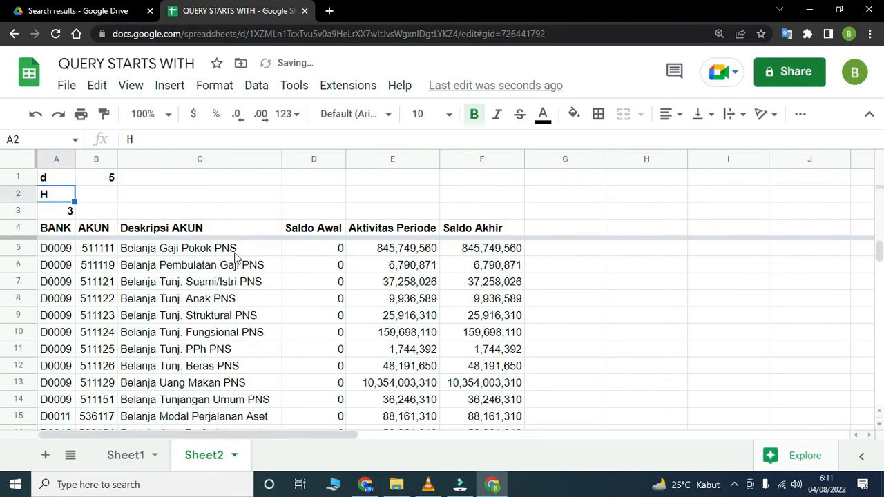
- Examine the BANK and AKUN columns of the query output against the criteria in A1:A3 and B1
left_click(59, 177)
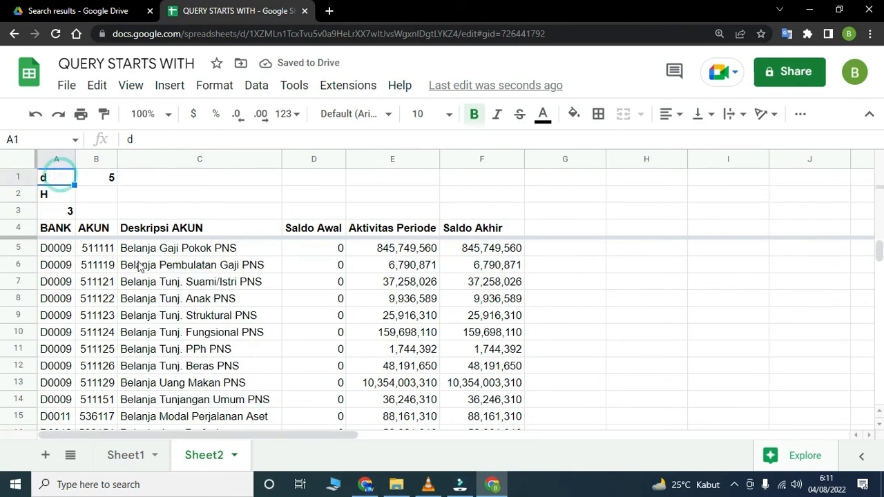
scroll(138, 266, "down", 5)
scroll(129, 273, "up", 3)
scroll(129, 273, "down", 4)
scroll(129, 272, "up", 6)
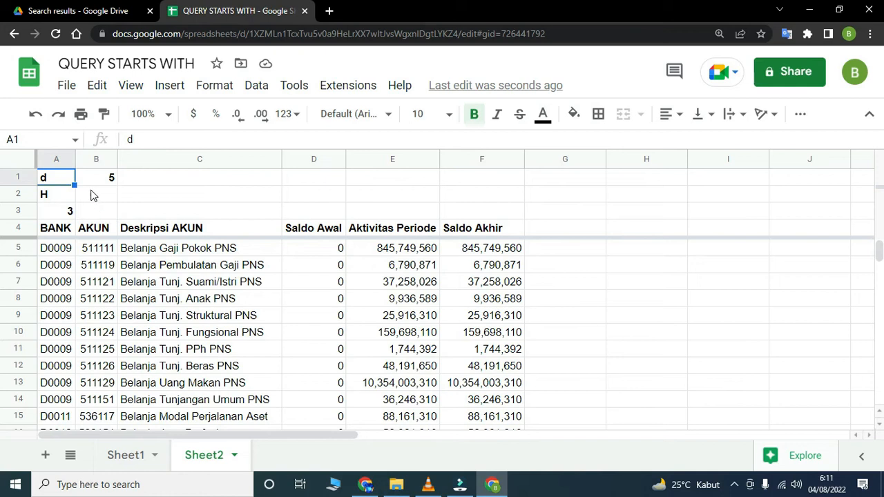
scroll(112, 242, "down", 5)
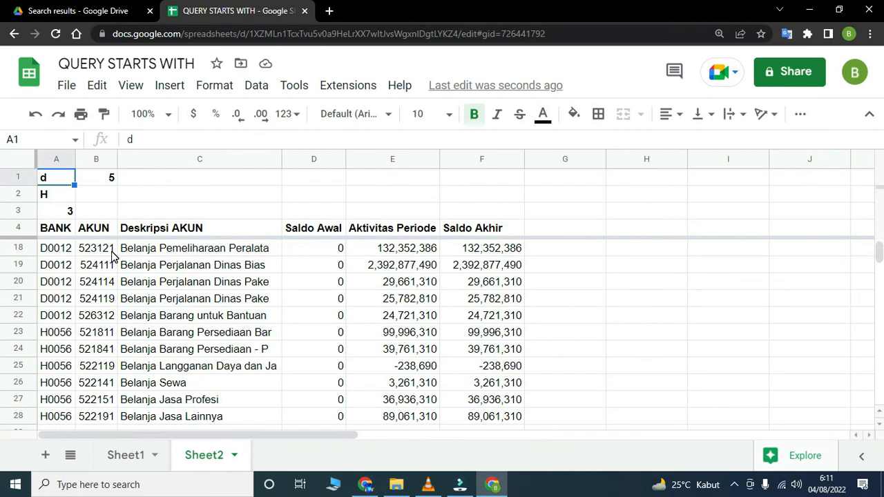
scroll(112, 255, "down", 3)
scroll(115, 272, "up", 7)
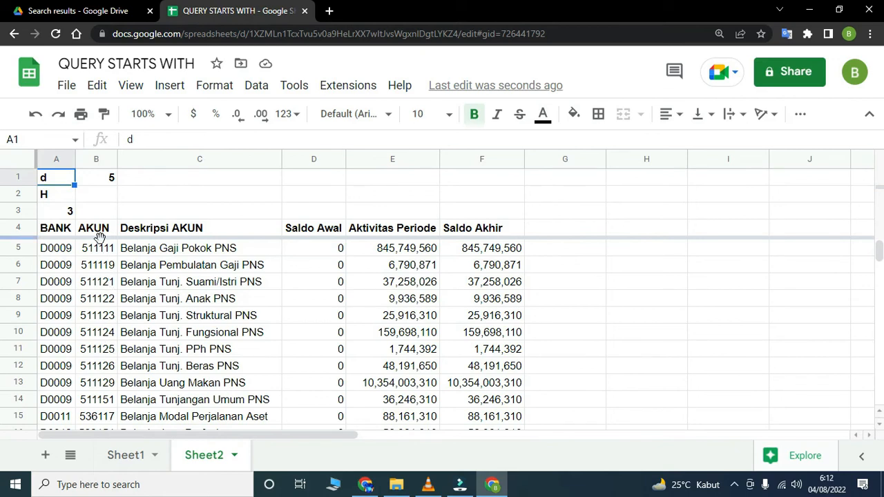
- Enter 1 as the second AKUN criterion in B2
left_click(98, 195)
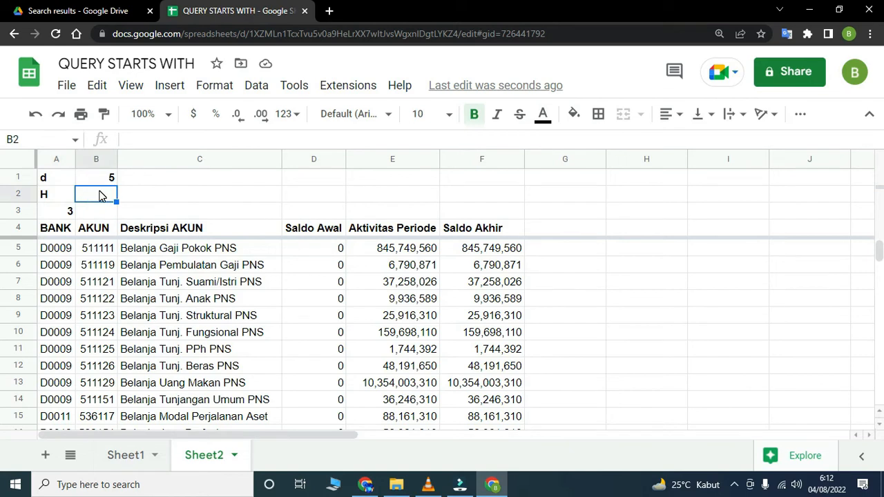
type("1")
key("Return")
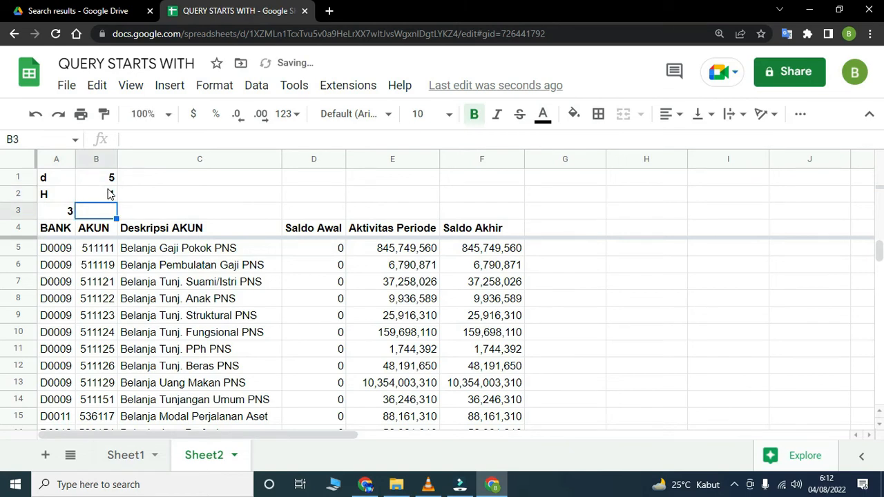
left_click(108, 194)
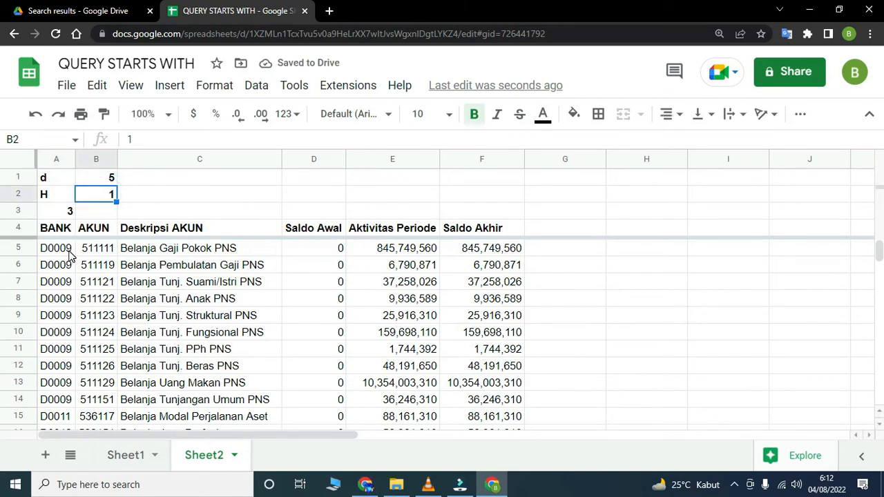
- Append a copy of the AND B starts with "&B1&" condition to the end of the QUERY formula in A5
left_click(55, 248)
left_click(789, 142)
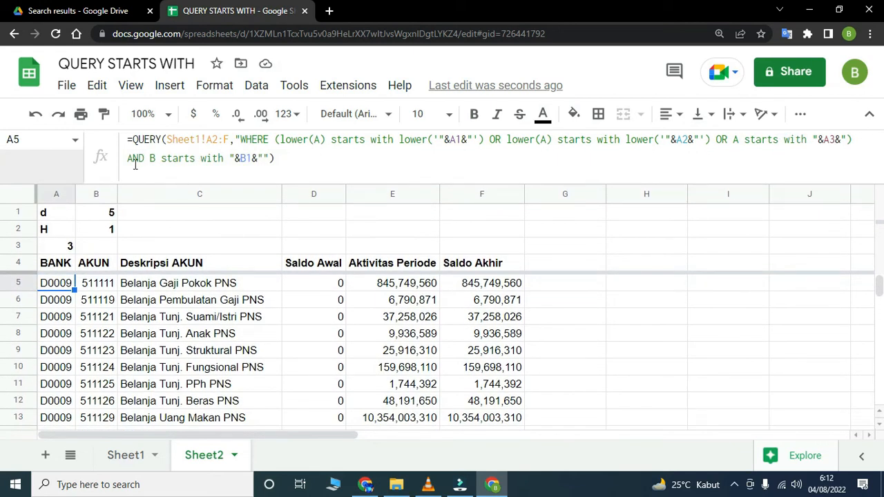
left_click_drag(129, 159, 265, 156)
key("ctrl+c")
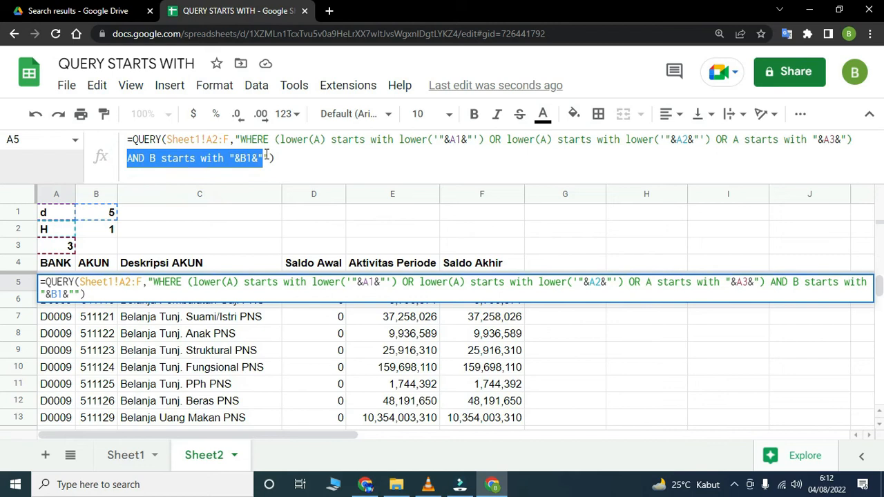
left_click(266, 153)
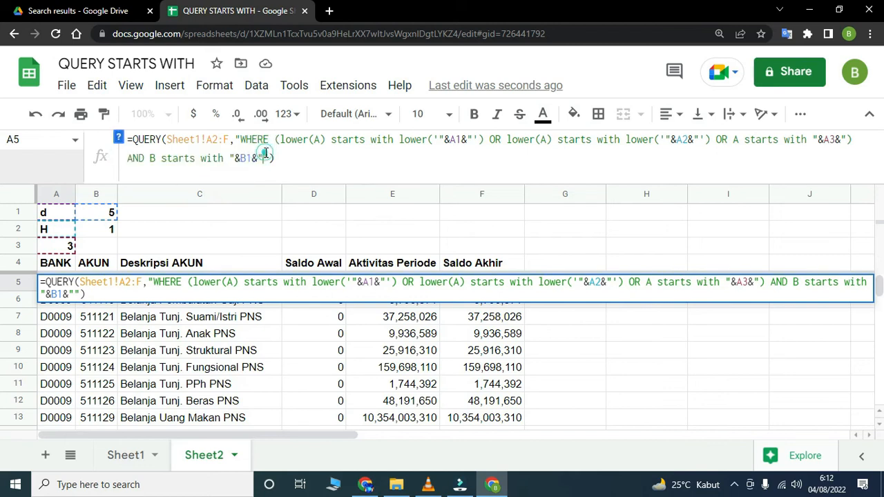
key("ctrl+v")
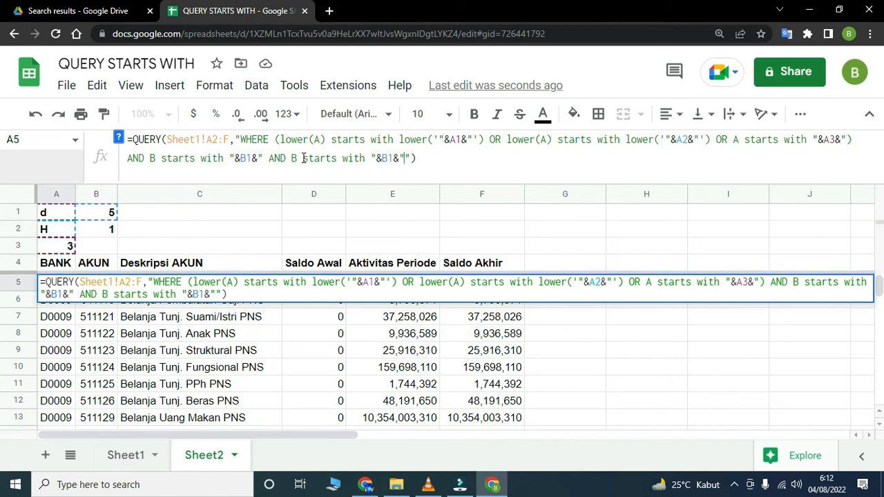
- Change the appended condition in the A5 formula to B ends with "&B2&" and apply the formula
left_click_drag(303, 158, 334, 157)
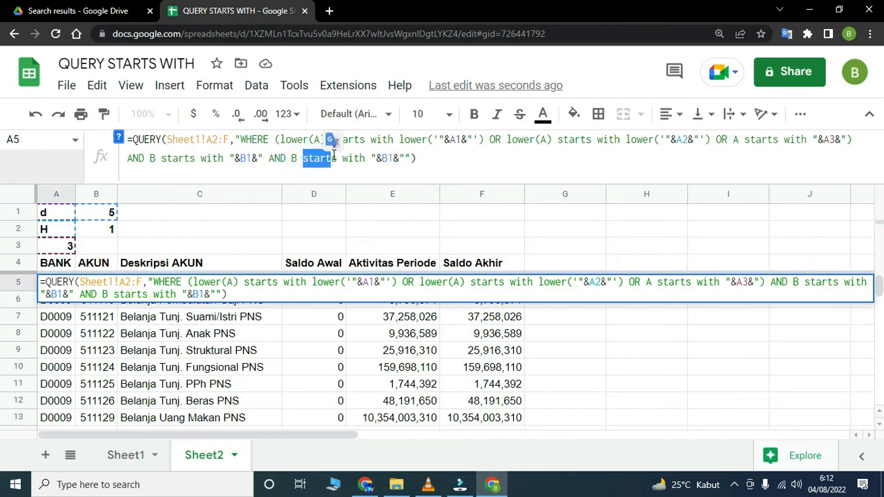
type("end")
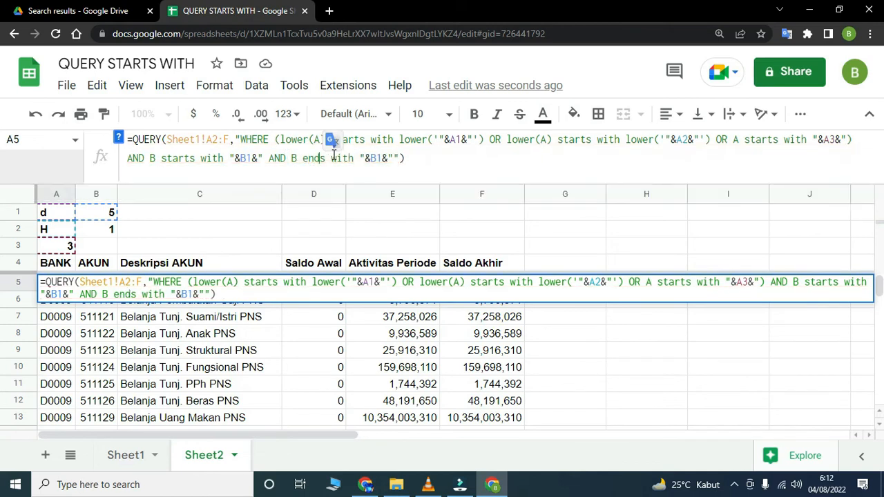
double_click(375, 158)
type("B2")
key("Return")
- Examine the filtered AKUN codes against the starts with criterion in B1 and the ends with criterion in B2
scroll(438, 336, "down", 3)
scroll(265, 320, "up", 3)
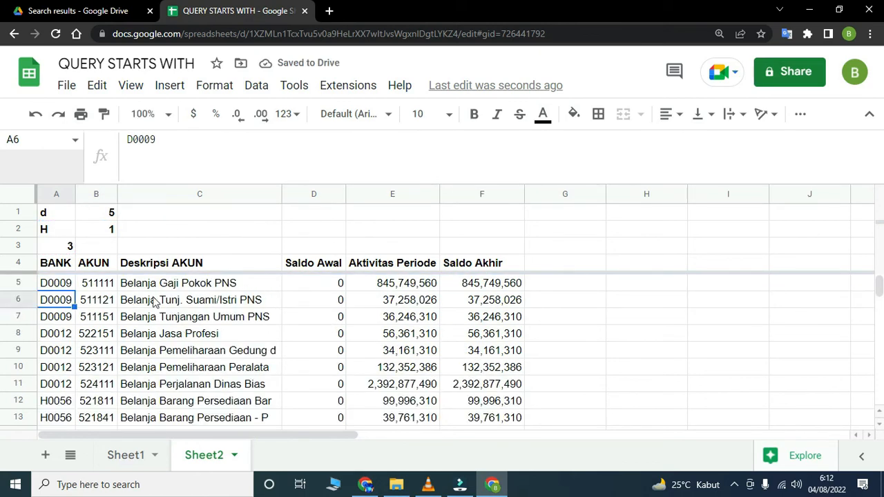
left_click(138, 181)
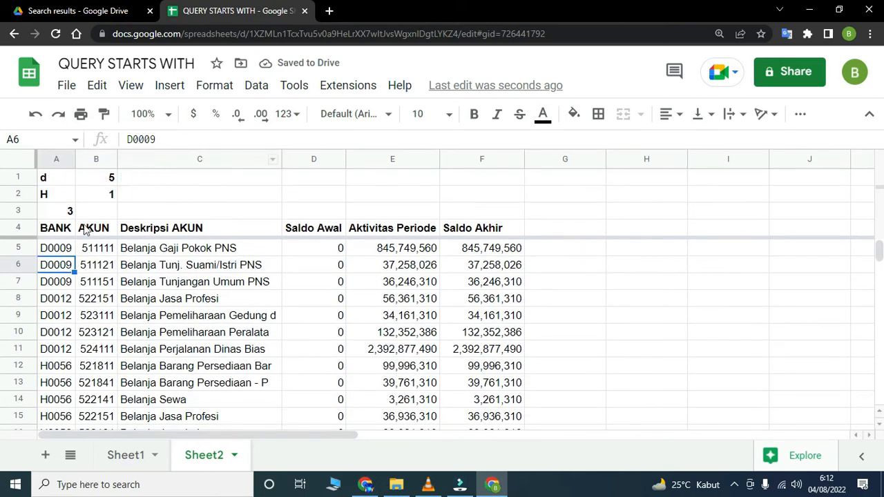
scroll(86, 252, "down", 1)
scroll(97, 276, "up", 1)
scroll(107, 259, "down", 2)
scroll(113, 274, "up", 2)
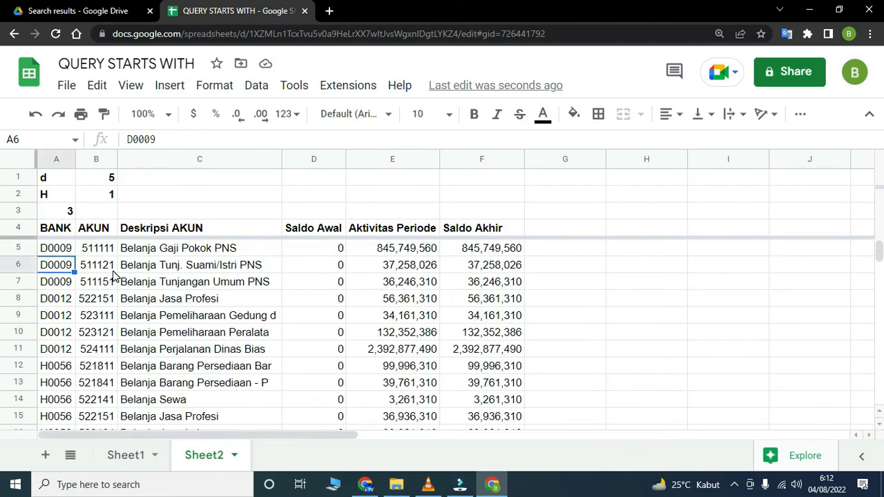
- Rename the spreadsheet to QUERY STARTS ENDS WITH
left_click(165, 64)
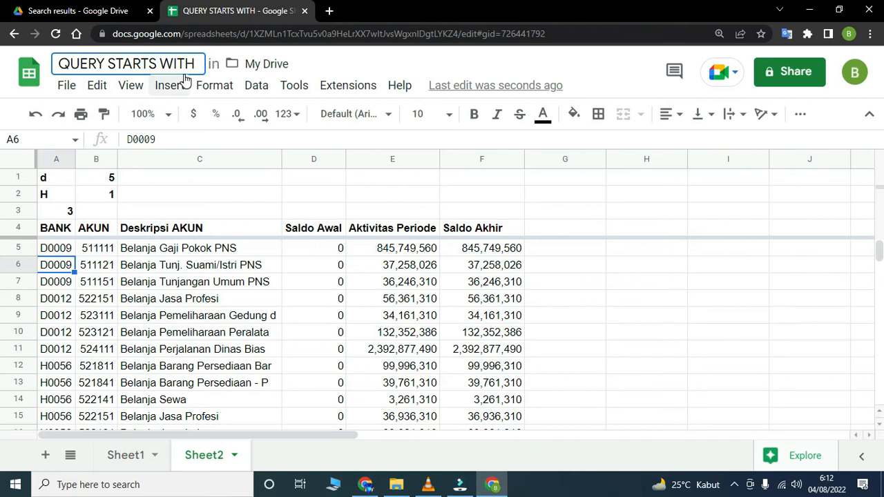
type("ENDS")
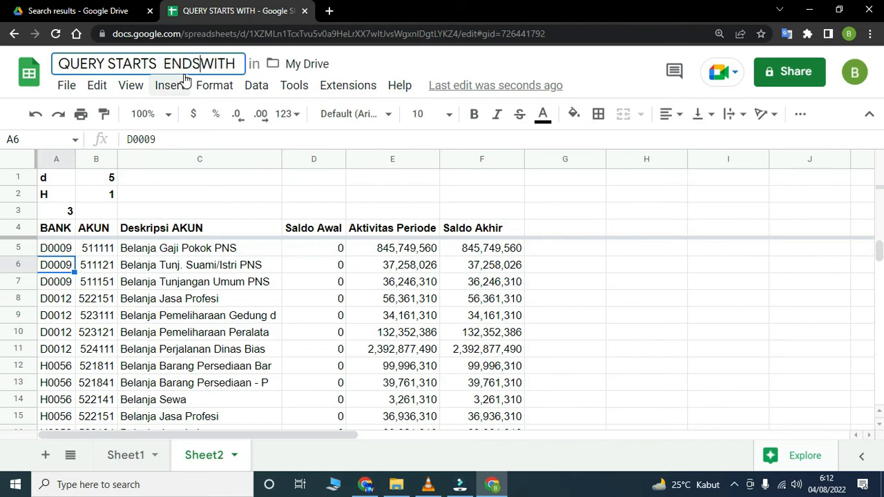
key("Return")
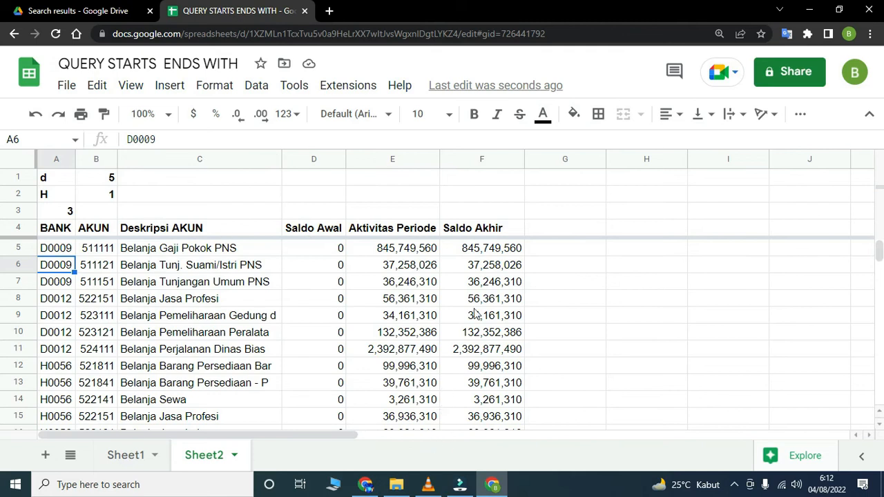
- Widen column C so the Deskripsi AKUN texts have more room, and look through the filtered rows
scroll(311, 319, "down", 2)
scroll(312, 319, "up", 2)
left_click(197, 335)
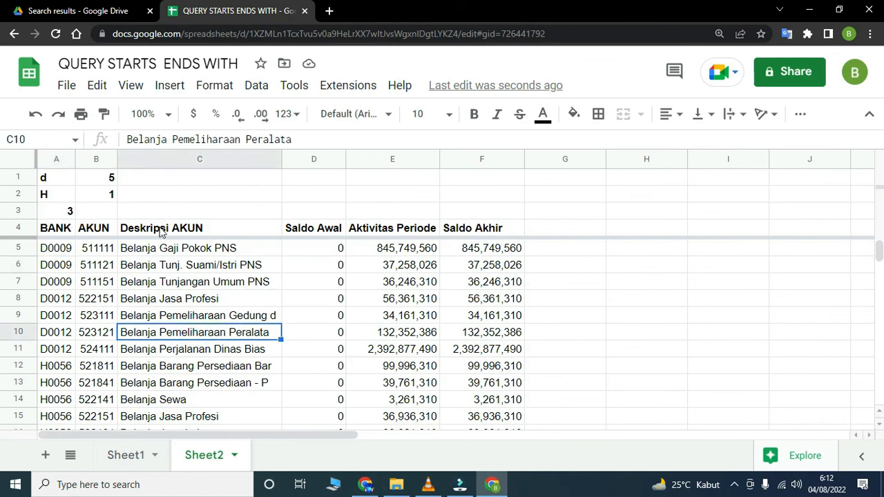
left_click(161, 231)
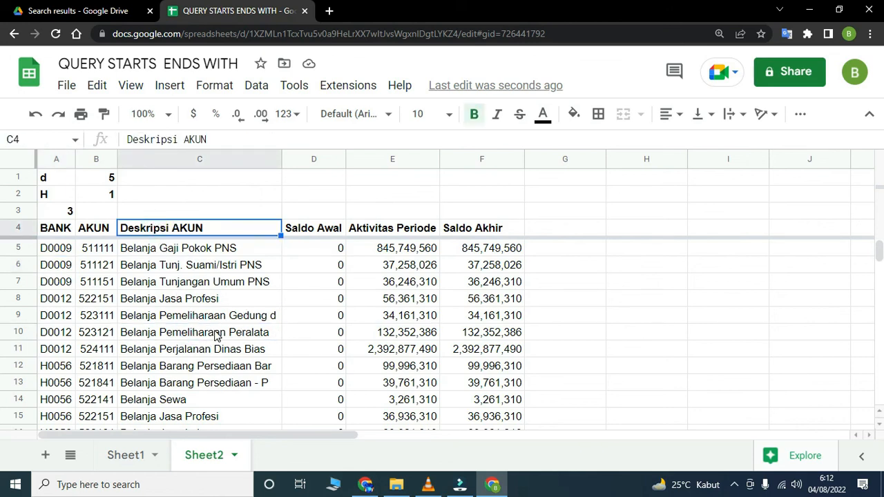
left_click_drag(279, 159, 333, 159)
scroll(240, 306, "down", 2)
scroll(231, 312, "up", 2)
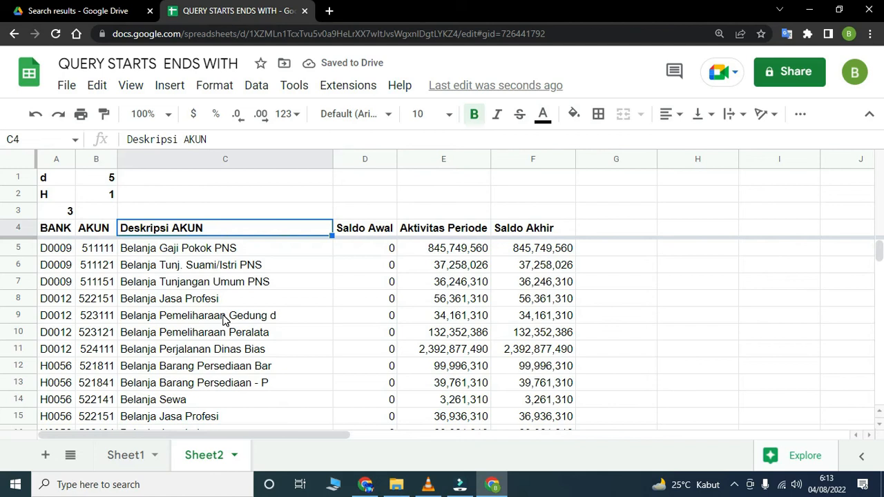
scroll(224, 320, "down", 1)
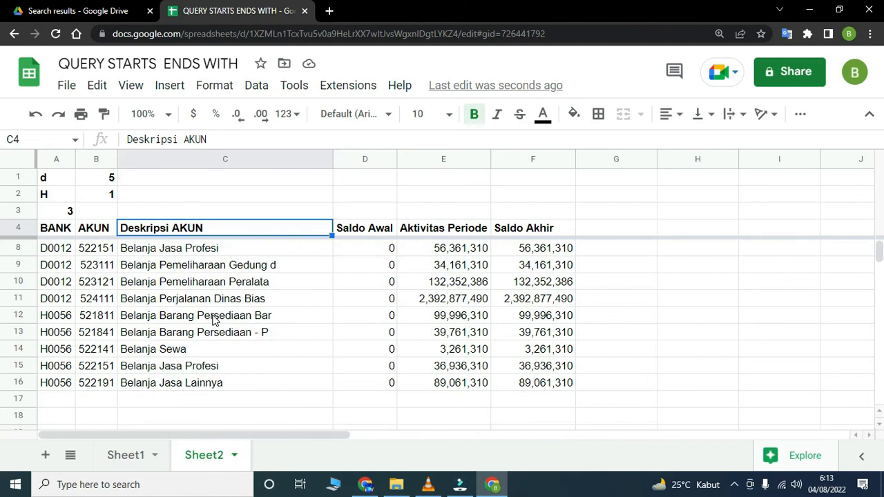
scroll(176, 272, "up", 1)
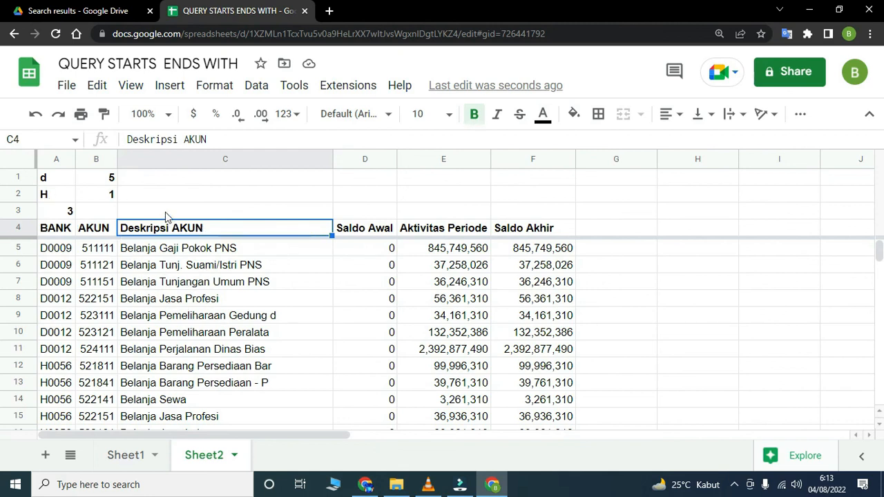
left_click(164, 252)
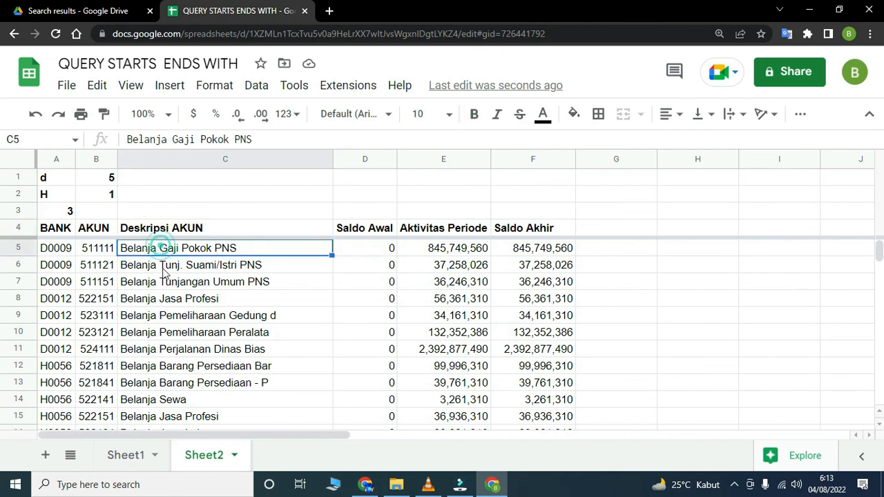